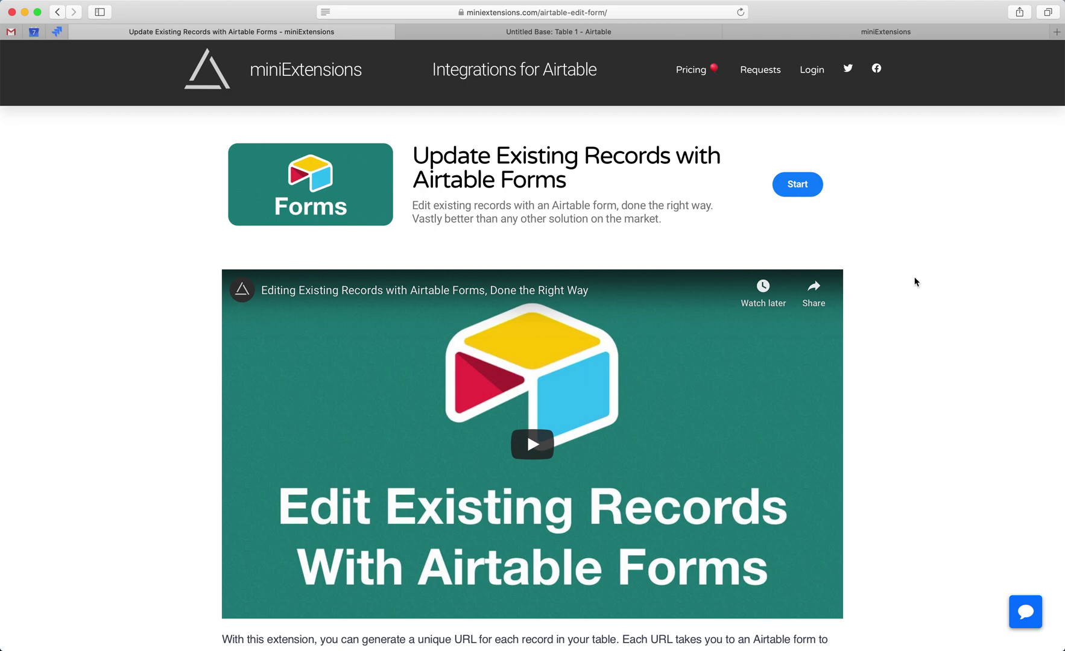
- Bring up the Untitled Base's Table 1 grid with its two project records in Airtable
{"action": "left_click", "coordinate": [599, 35]}
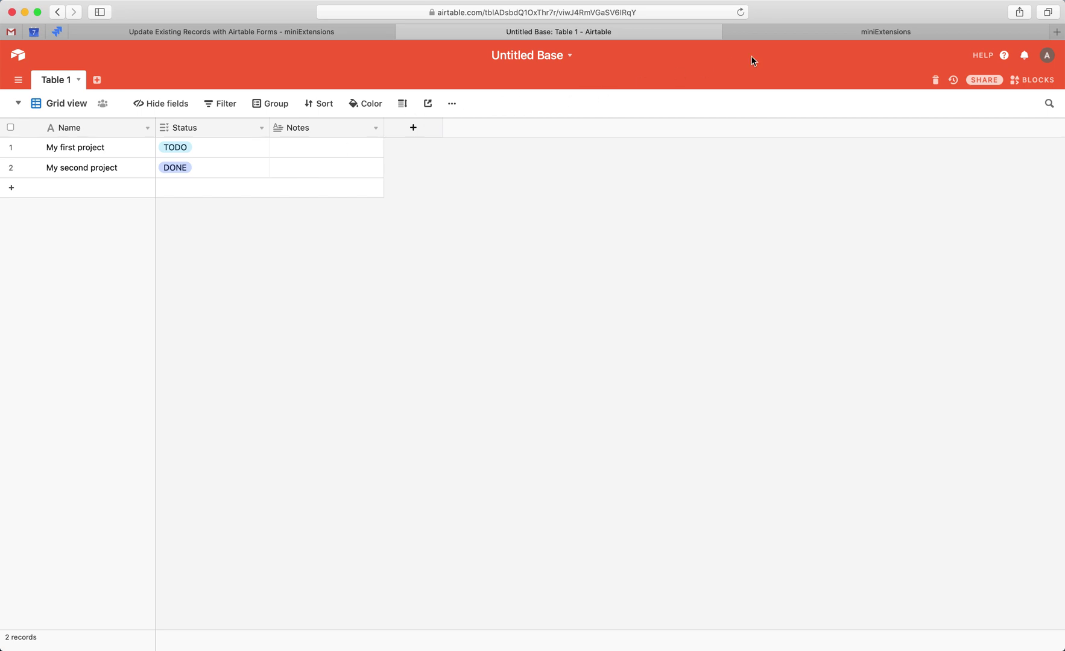
- Copy the Untitled Base's base ID app46oci6cjSd7iak from its API docs into the Base ID setting
{"action": "left_click", "coordinate": [809, 31]}
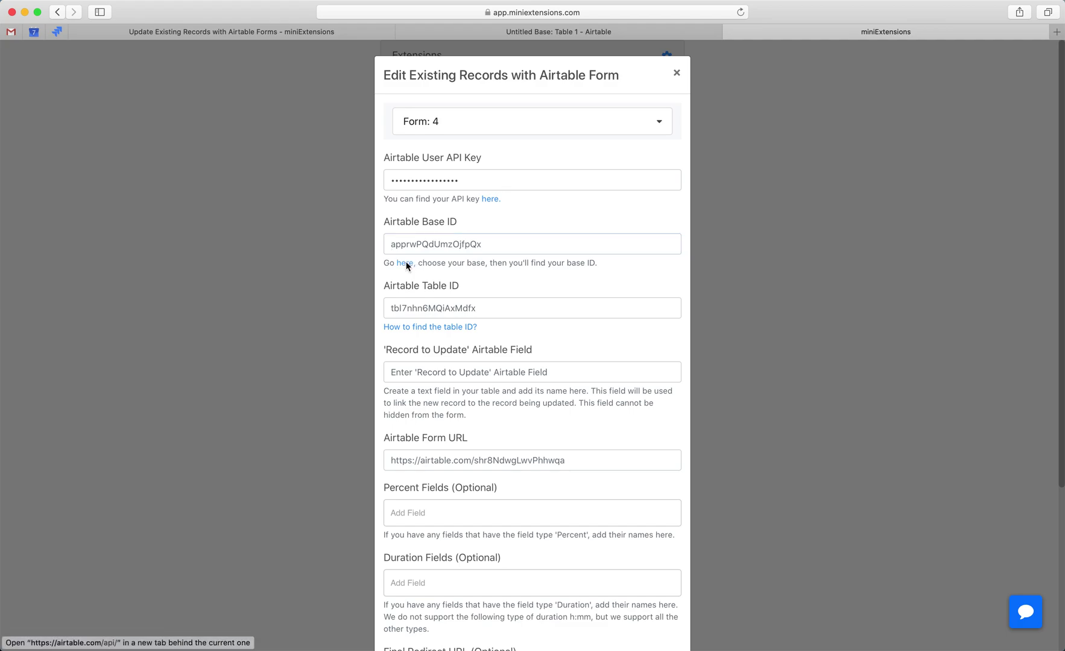
{"action": "left_click", "coordinate": [407, 264]}
{"action": "scroll", "coordinate": [614, 284], "scroll_direction": "down", "scroll_amount": 10}
{"action": "left_click", "coordinate": [434, 462]}
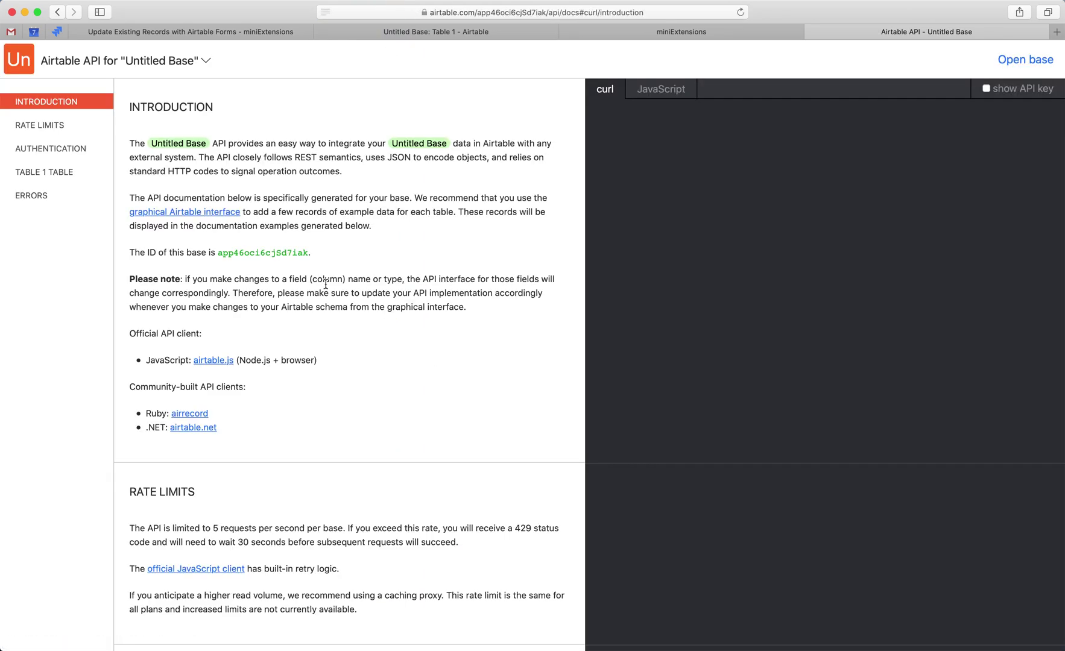
{"action": "double_click", "coordinate": [249, 253]}
{"action": "key", "text": "super+c"}
{"action": "key", "text": "super+w"}
{"action": "triple_click", "coordinate": [451, 240]}
{"action": "key", "text": "super+v"}
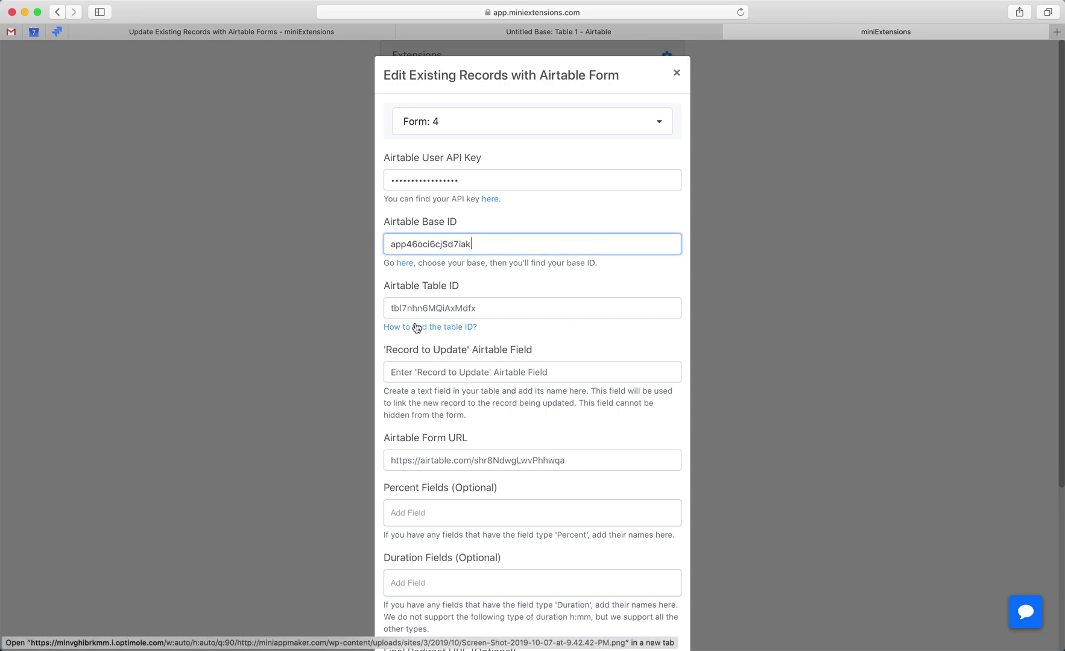
- Copy Table 1's tbl… ID from the Airtable page address into the Table ID setting
{"action": "key", "text": "ctrl+shift+Tab"}
{"action": "left_click", "coordinate": [443, 12]}
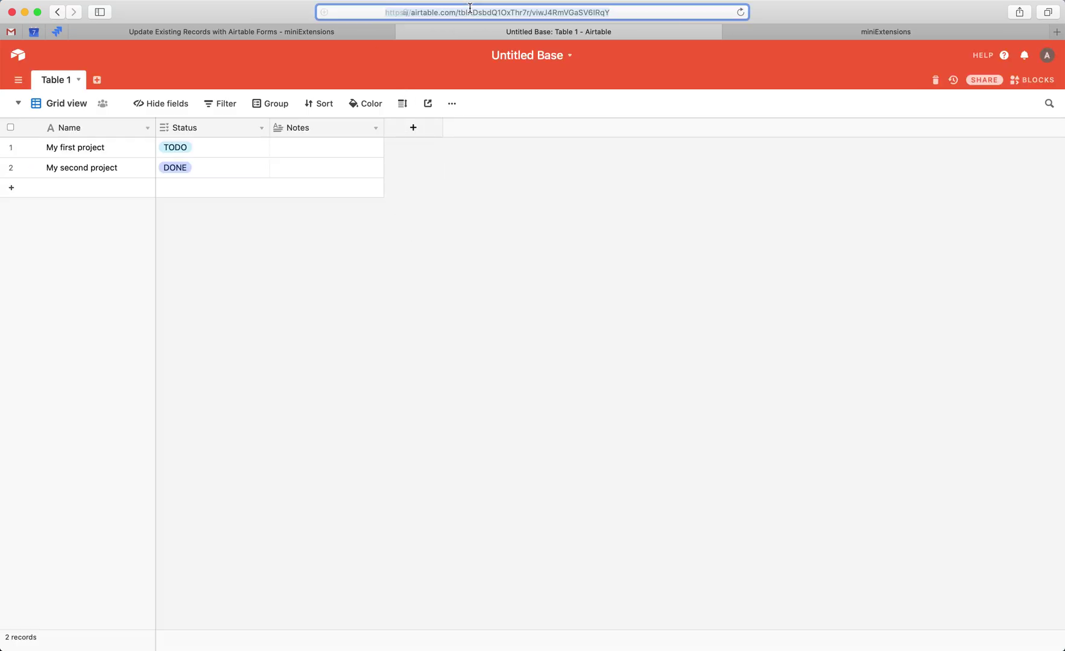
{"action": "double_click", "coordinate": [445, 12]}
{"action": "key", "text": "super+c"}
{"action": "key", "text": "ctrl+Tab"}
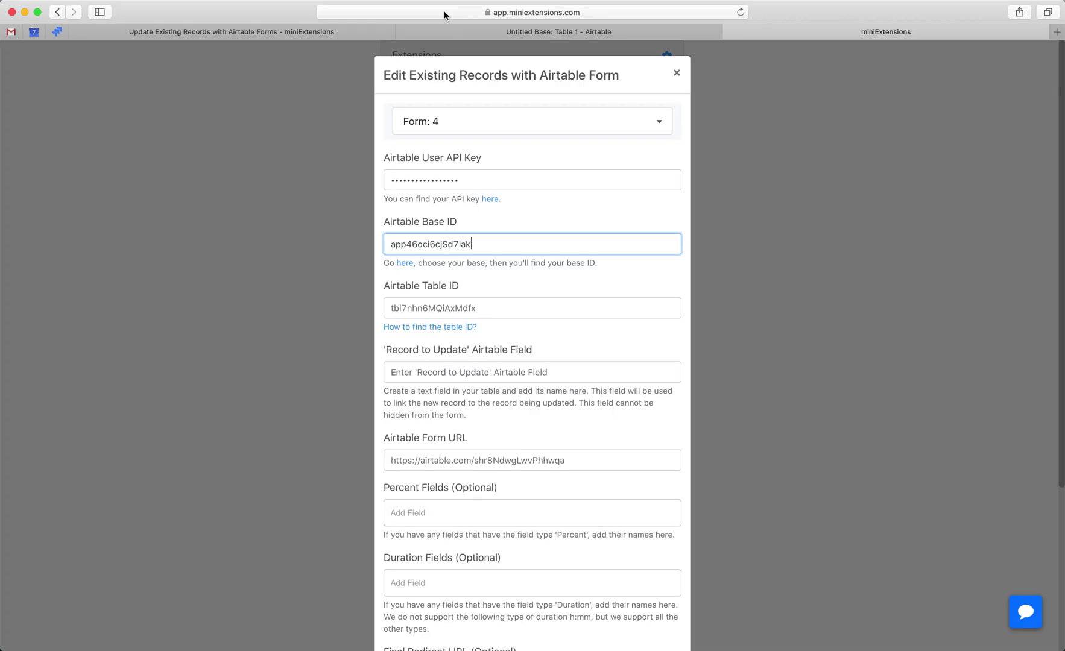
{"action": "triple_click", "coordinate": [437, 306]}
{"action": "key", "text": "super+v"}
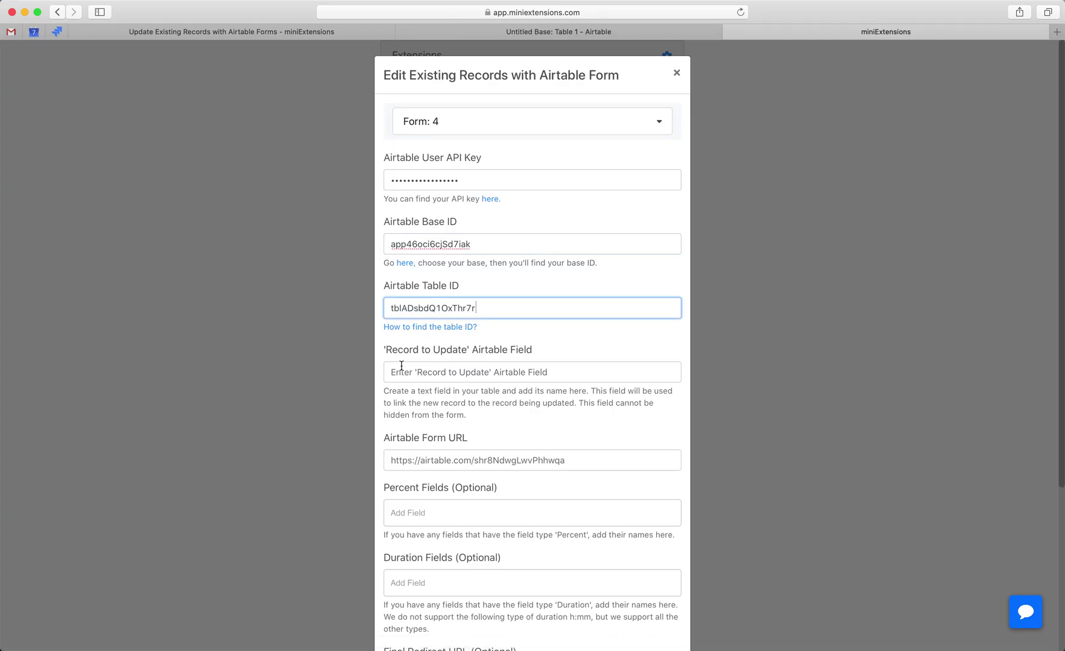
{"action": "left_click_drag", "start_coordinate": [386, 349], "coordinate": [466, 352]}
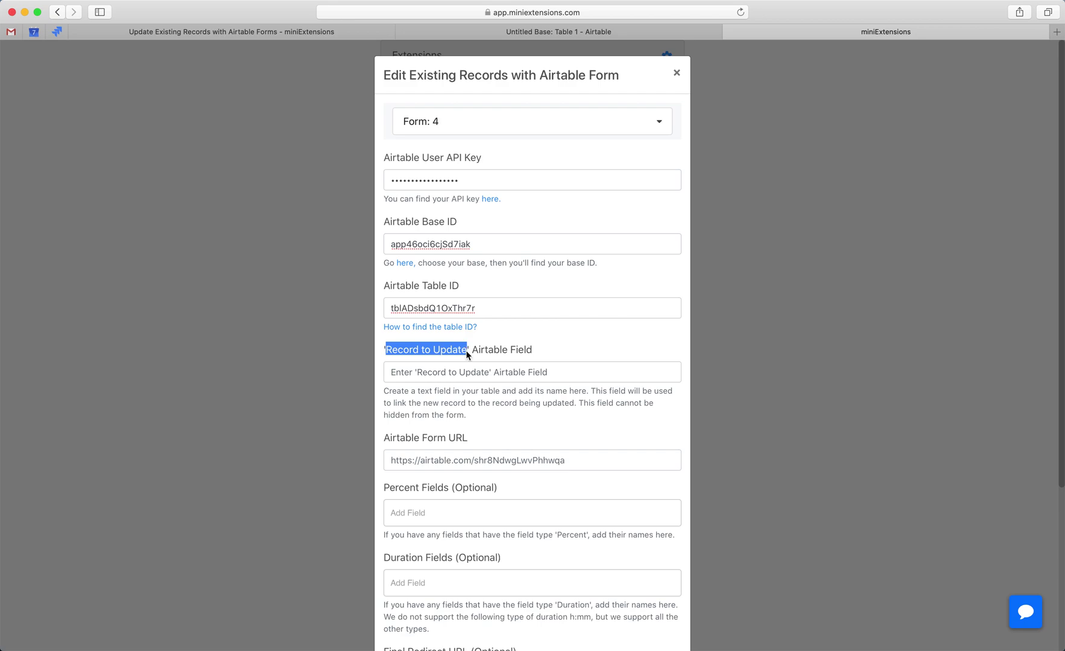
{"action": "left_click", "coordinate": [467, 355]}
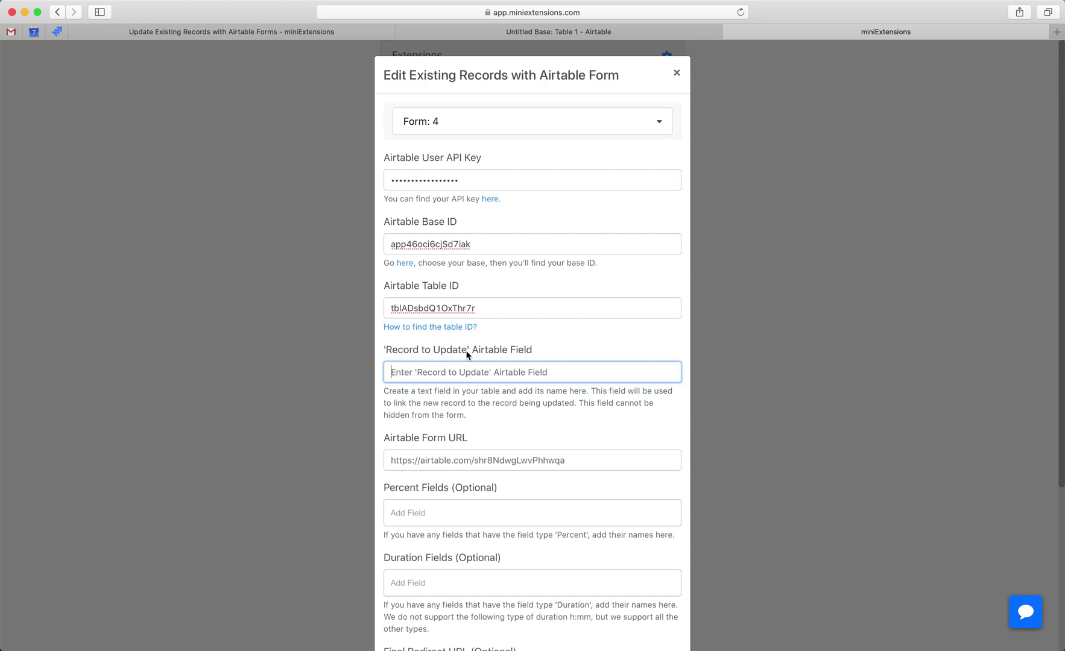
- Add a single-line text field named 'Record to Update' to Table 1
{"action": "key", "text": "ctrl+shift+Tab"}
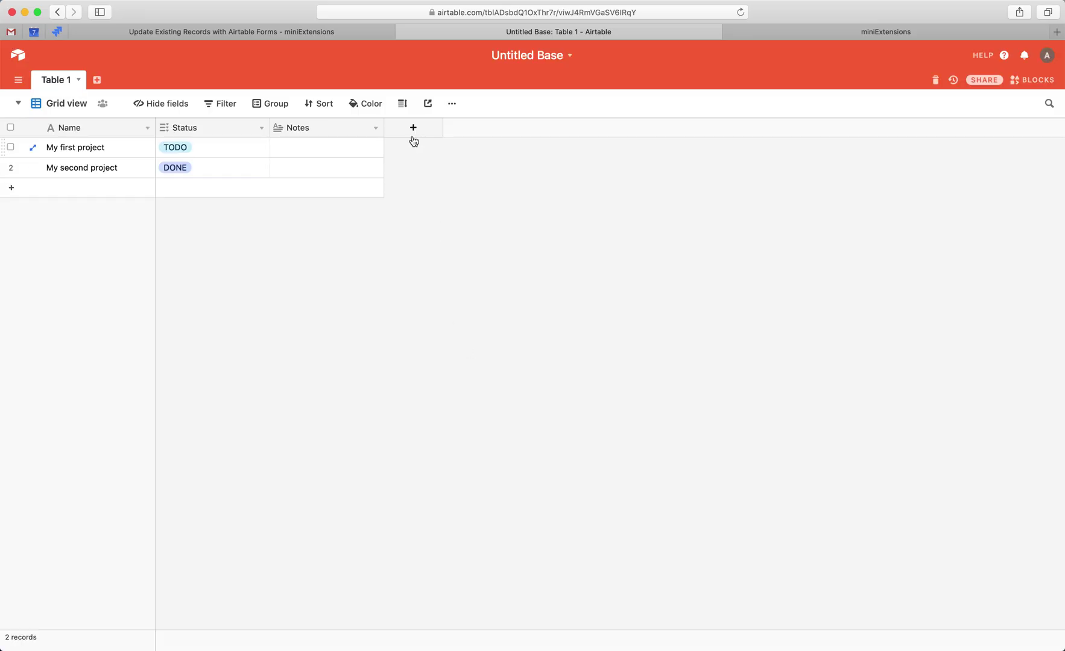
{"action": "left_click", "coordinate": [412, 128]}
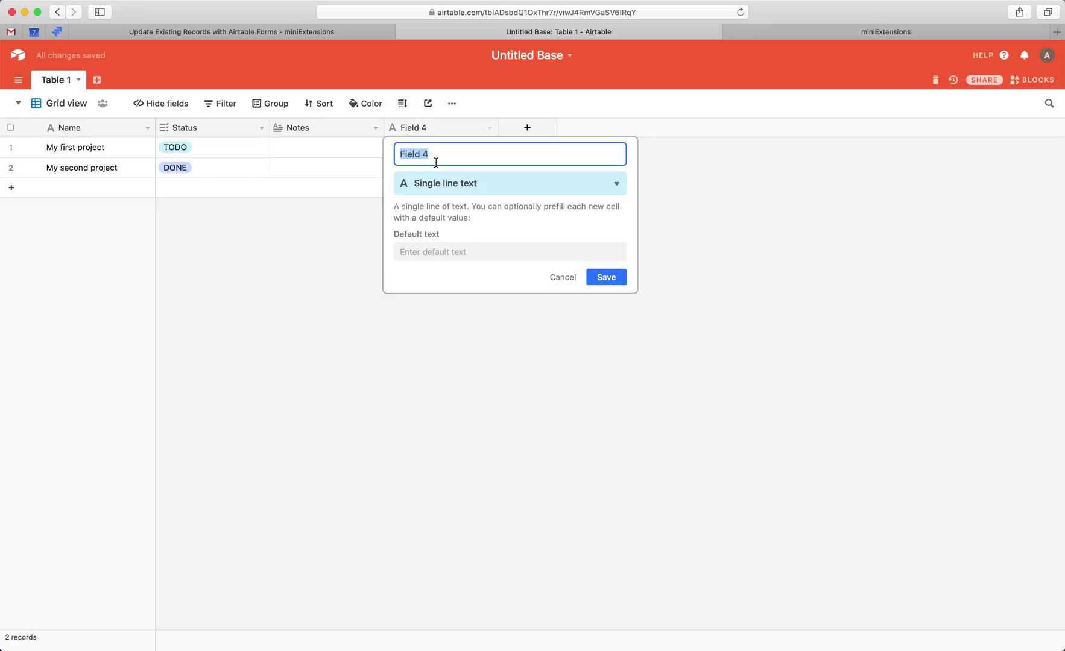
{"action": "key", "text": "super+v"}
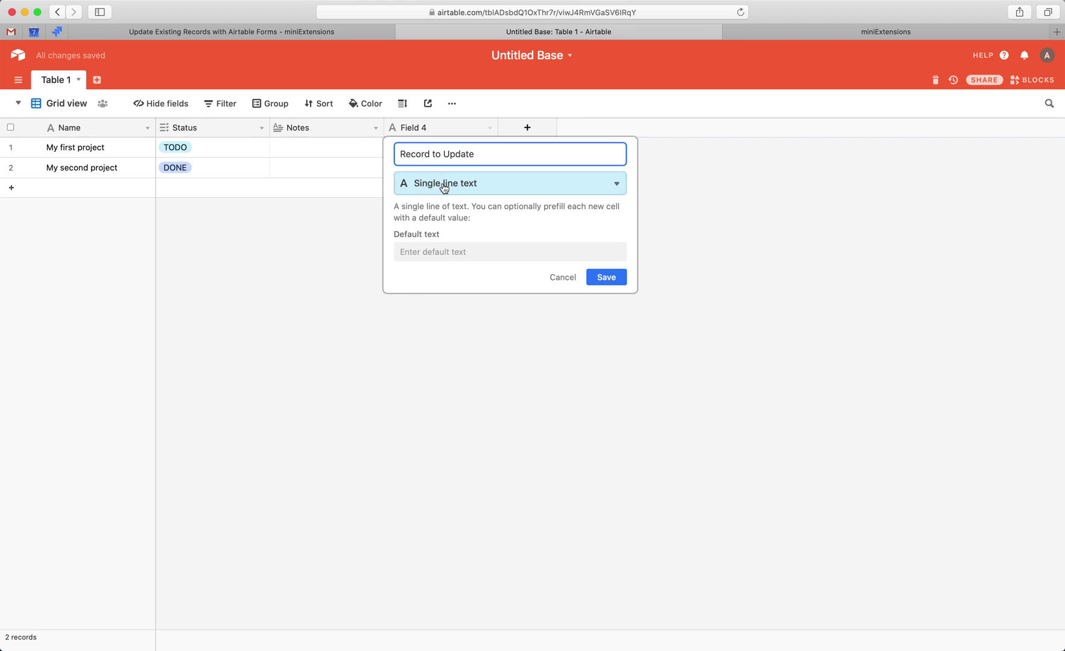
{"action": "key", "text": "super+a"}
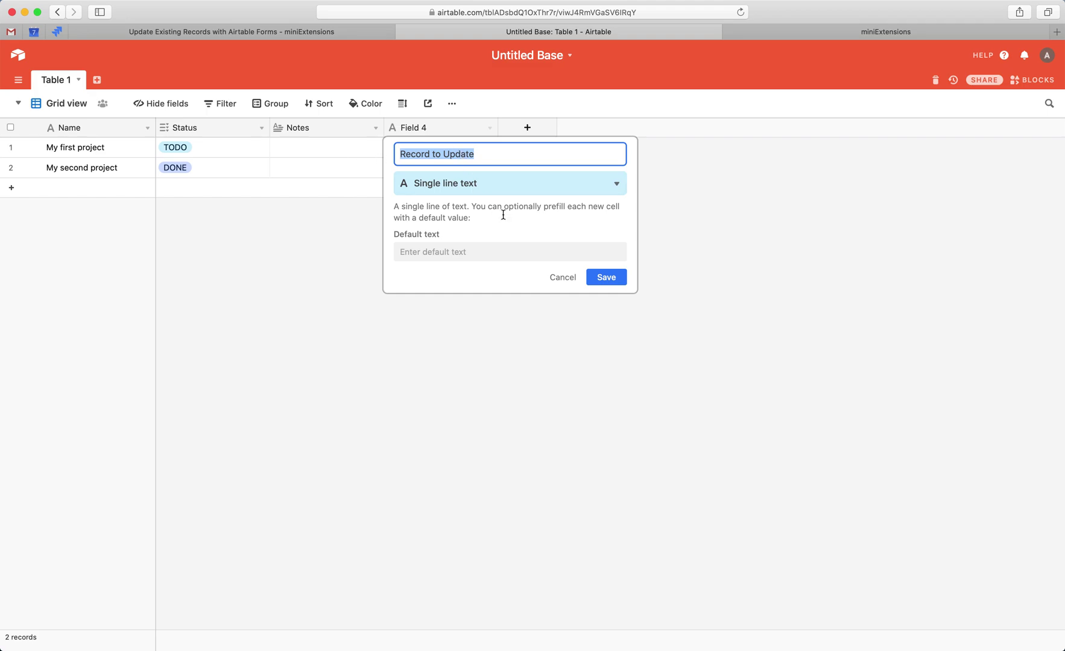
{"action": "left_click", "coordinate": [609, 277]}
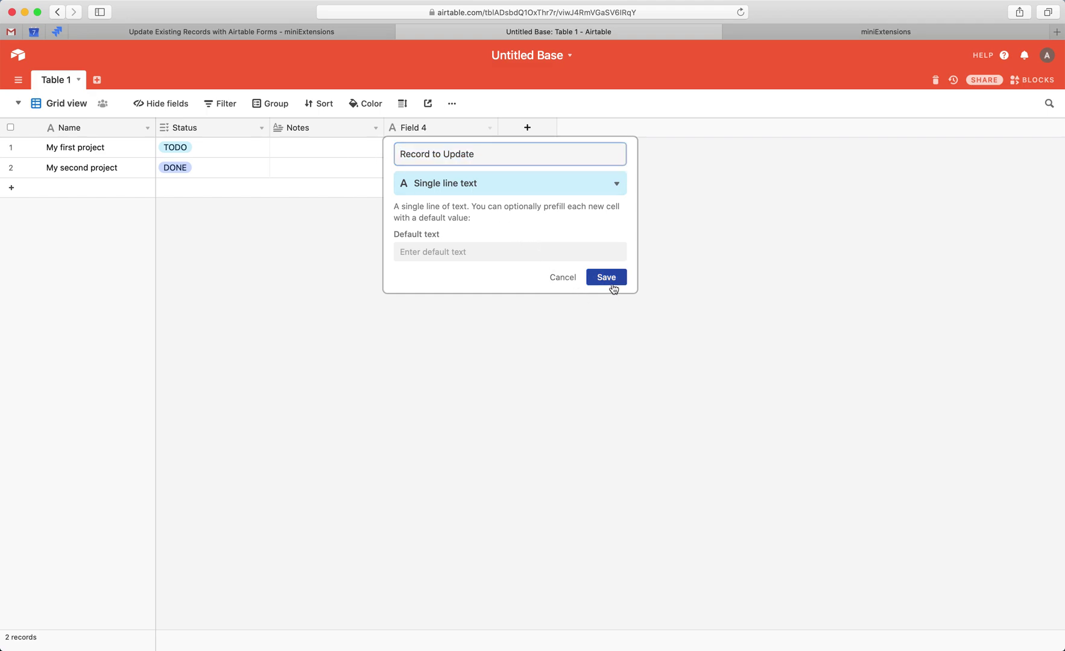
- Enter 'Record to Update' as the extension's Record to Update field setting
{"action": "double_click", "coordinate": [423, 127]}
{"action": "left_click", "coordinate": [856, 32]}
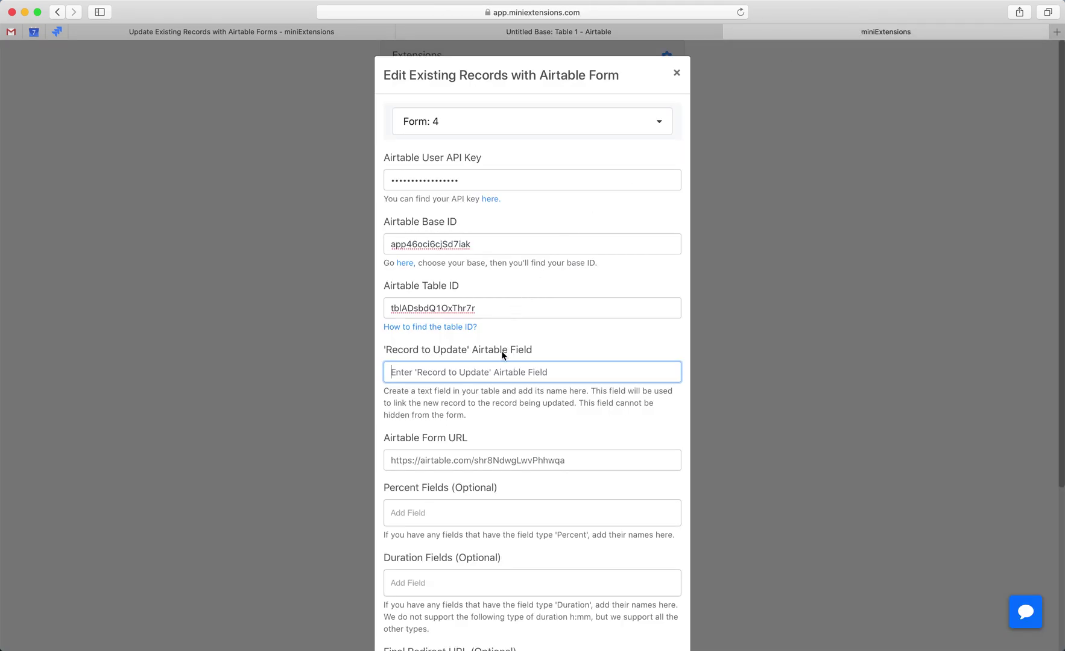
{"action": "key", "text": "super+v"}
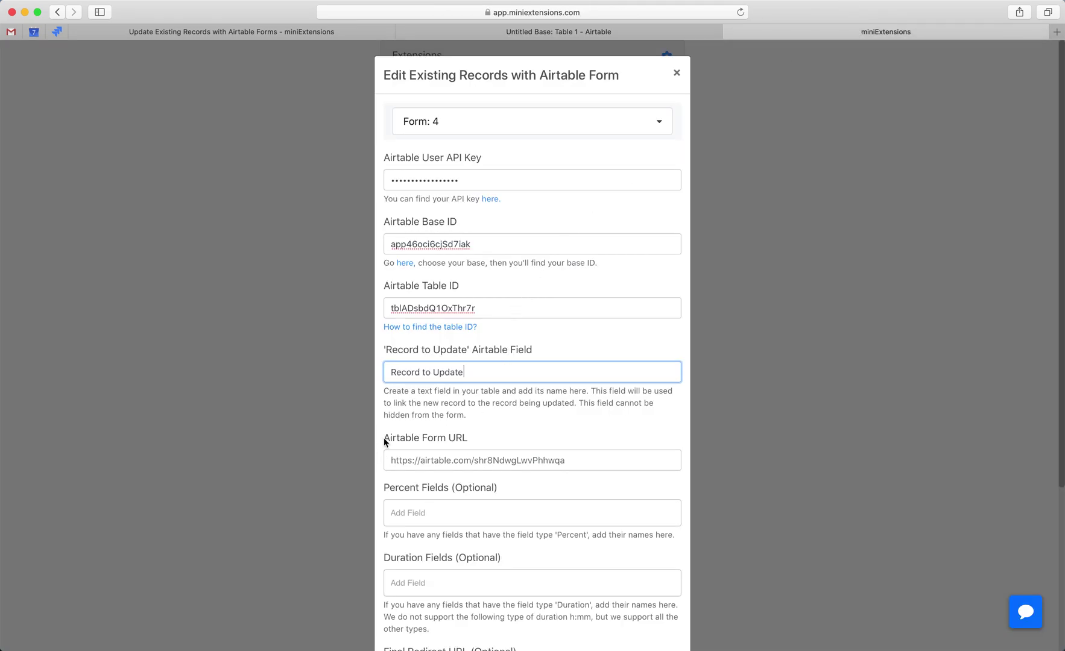
{"action": "key", "text": "ctrl+shift+Tab"}
- Create a new form view named Form 2 for Table 1
{"action": "left_click", "coordinate": [53, 105]}
{"action": "left_click", "coordinate": [53, 105]}
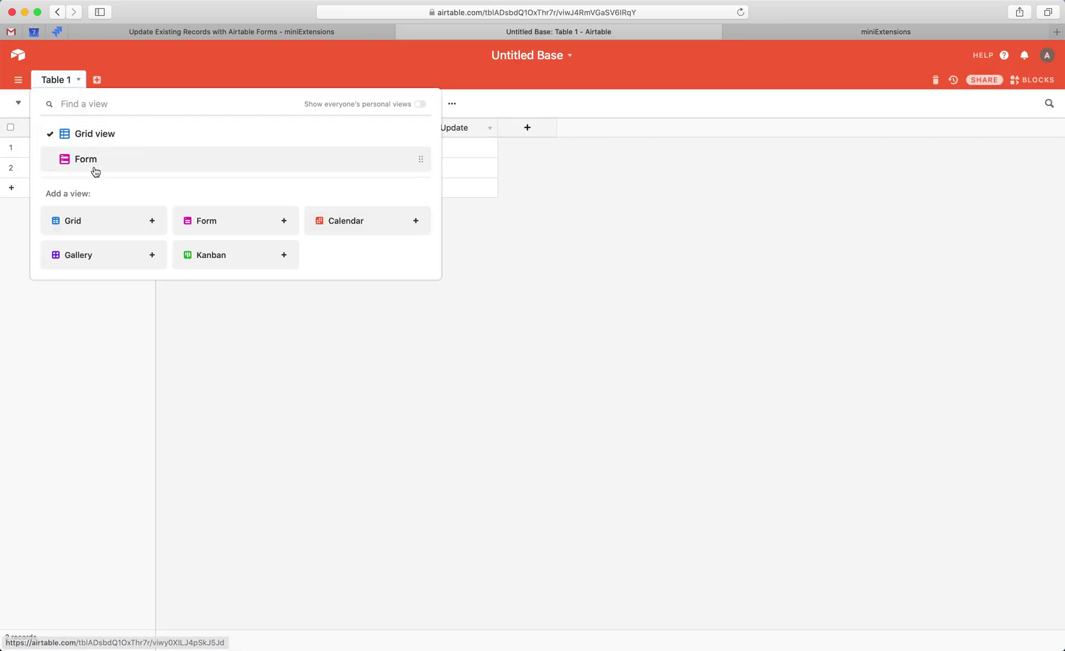
{"action": "left_click", "coordinate": [216, 220]}
{"action": "left_click", "coordinate": [251, 204]}
{"action": "left_click", "coordinate": [268, 104]}
- Paste Form 2's shared link into the extension's Airtable Form URL setting
{"action": "left_click", "coordinate": [162, 103]}
{"action": "left_click", "coordinate": [315, 191]}
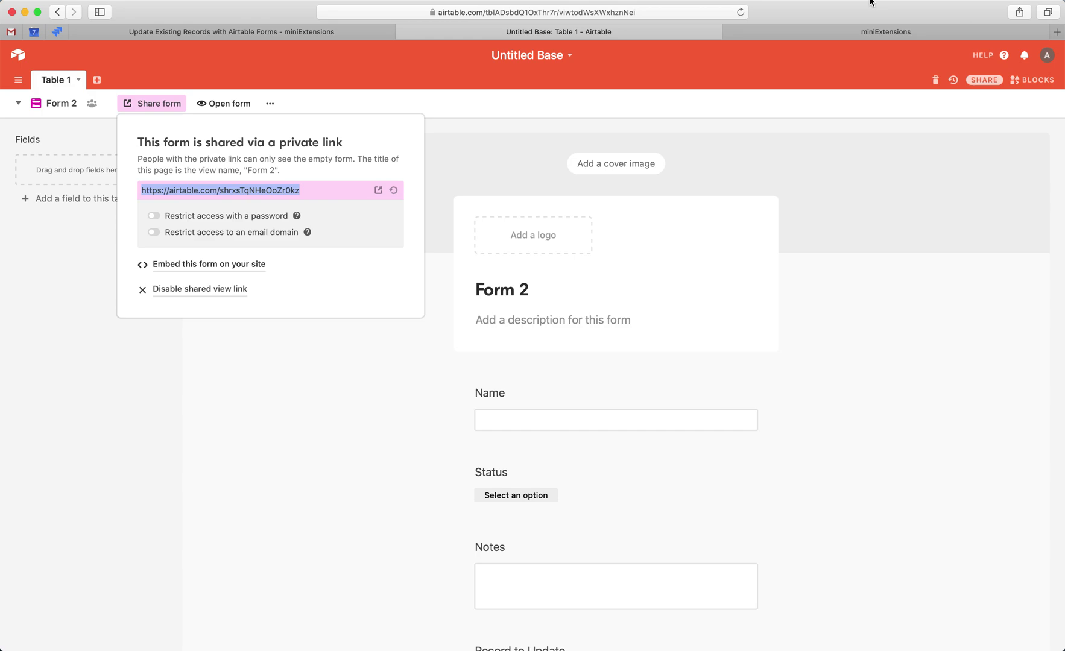
{"action": "left_click", "coordinate": [871, 22]}
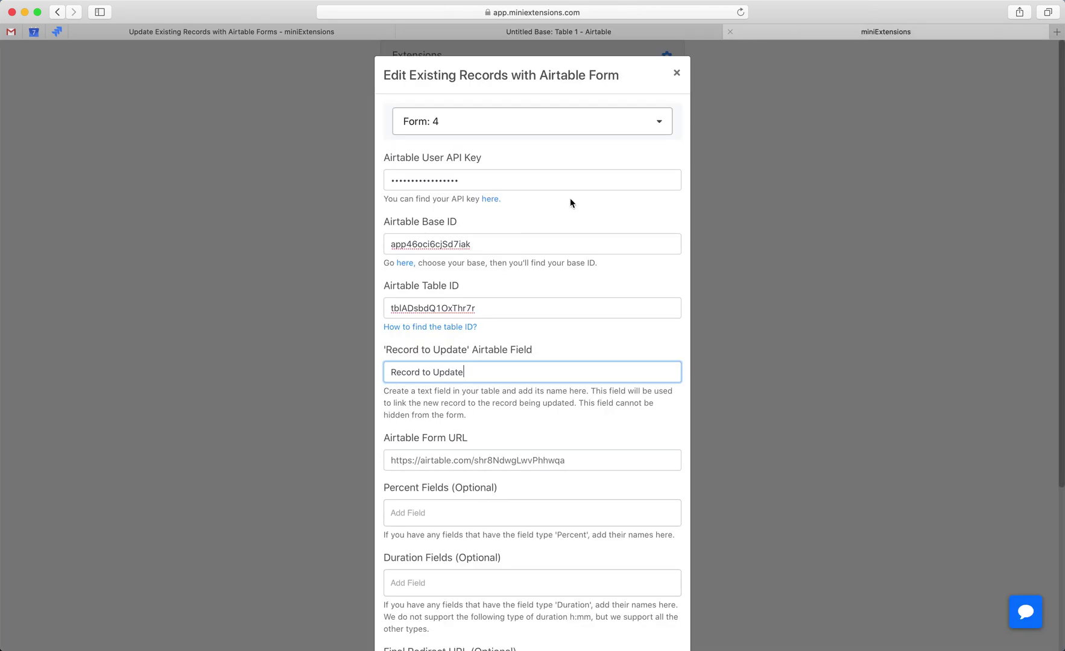
{"action": "triple_click", "coordinate": [456, 451]}
{"action": "key", "text": "super+v"}
{"action": "scroll", "coordinate": [455, 452], "scroll_direction": "down", "scroll_amount": 4}
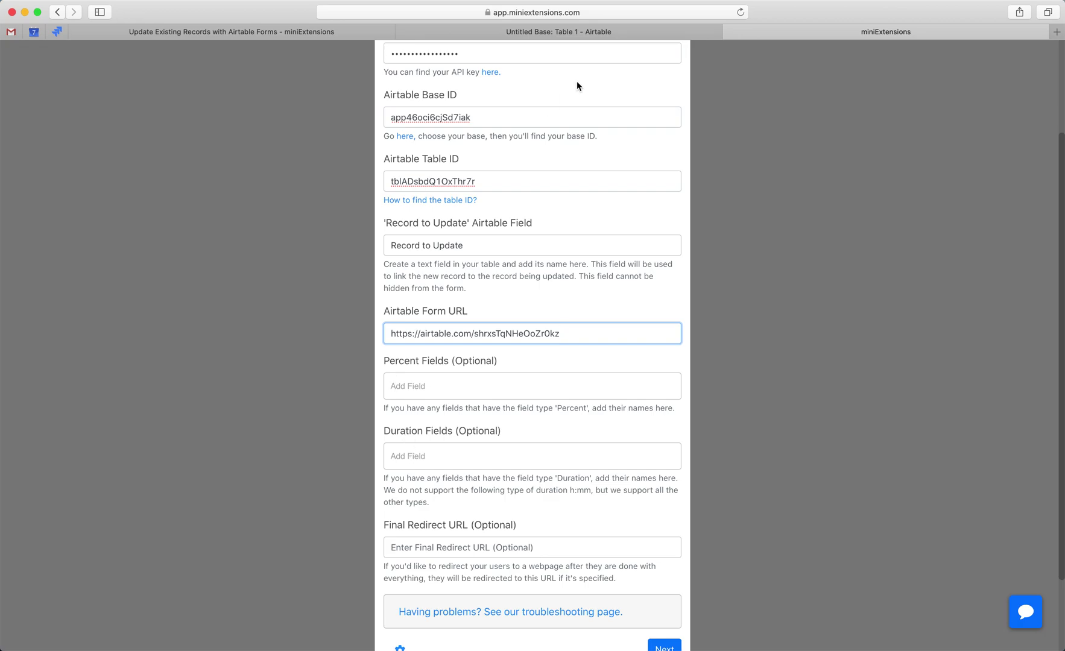
{"action": "left_click", "coordinate": [567, 33]}
- In Grid view, search the Notes field's types for 'du' and 'pe', then cancel unchanged
{"action": "left_click", "coordinate": [57, 104]}
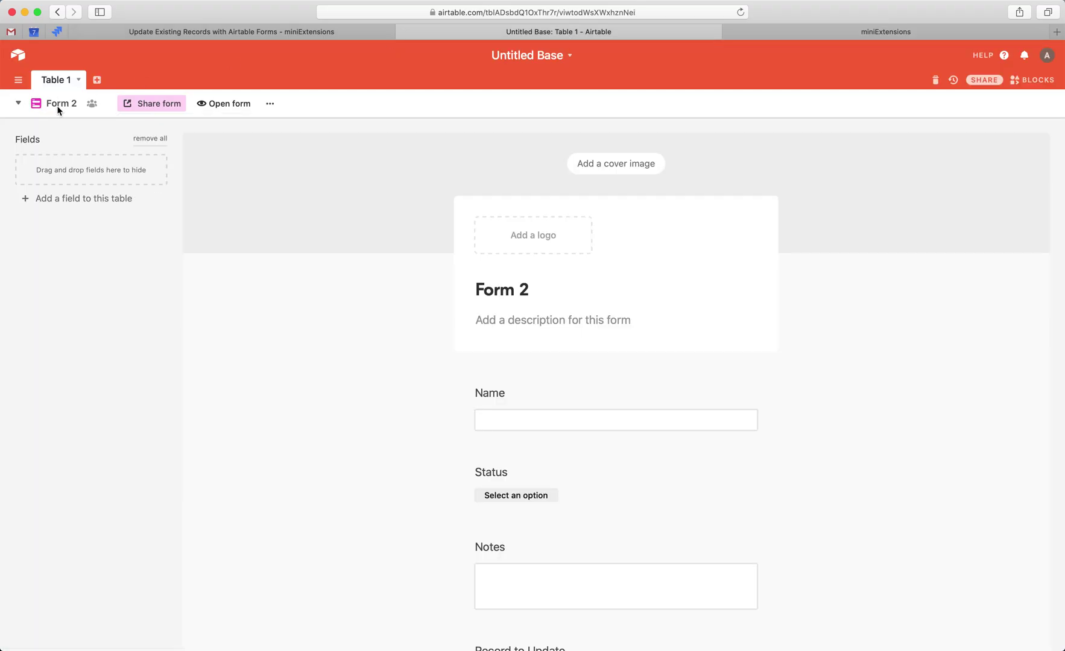
{"action": "left_click", "coordinate": [57, 104]}
{"action": "left_click", "coordinate": [94, 134]}
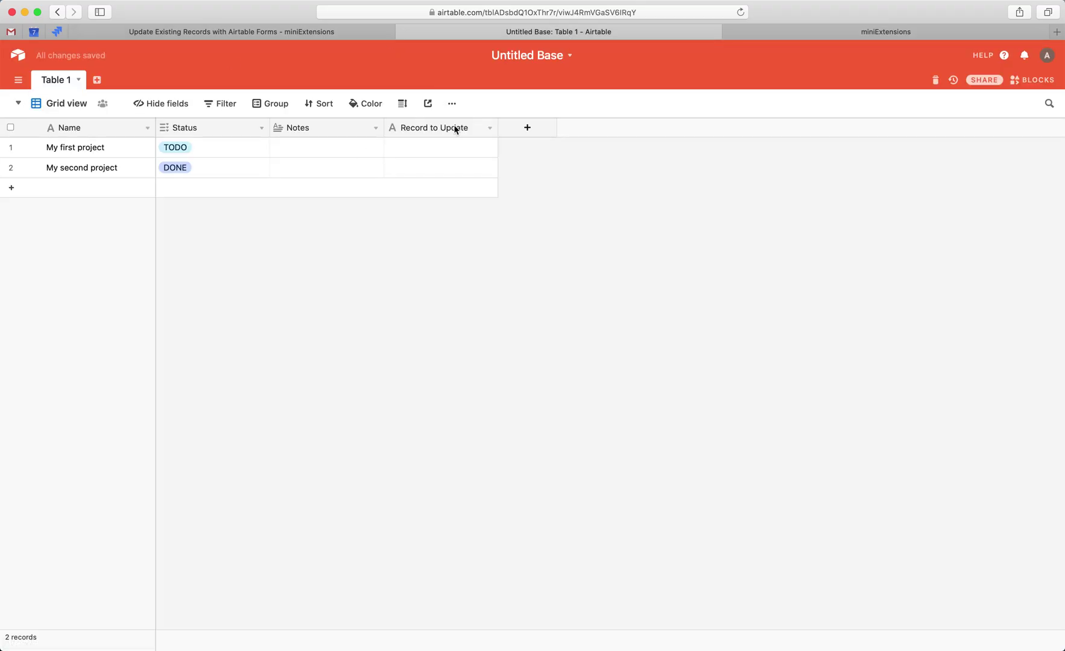
{"action": "double_click", "coordinate": [302, 132]}
{"action": "left_click", "coordinate": [316, 182]}
{"action": "type", "text": "du"}
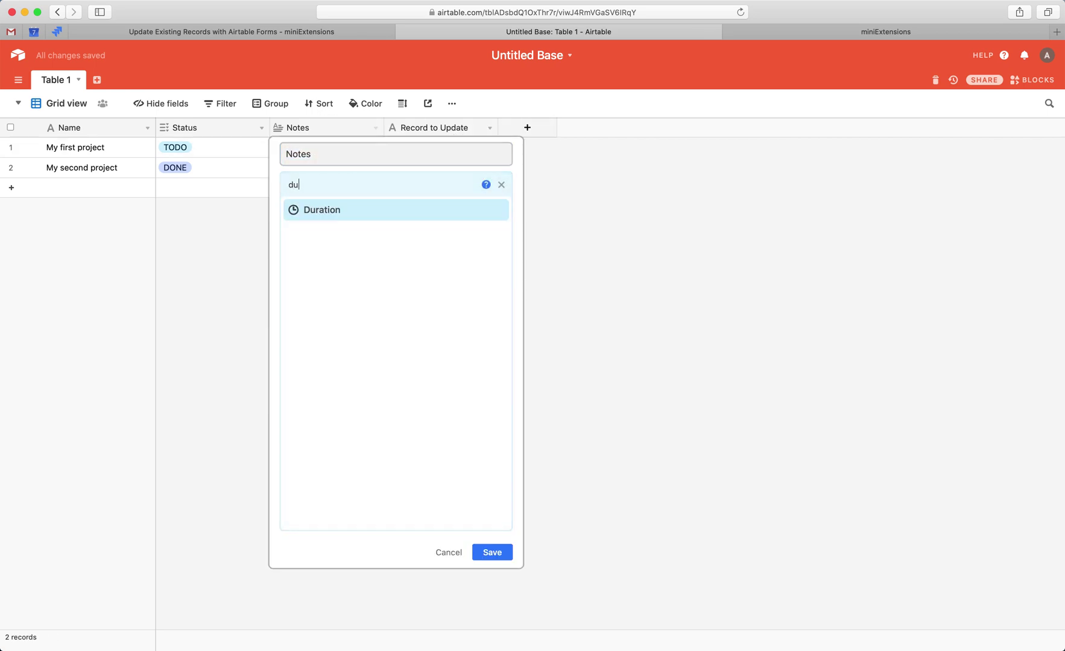
{"action": "key", "text": "BackSpace"}
{"action": "key", "text": "BackSpace"}
{"action": "type", "text": "pe"}
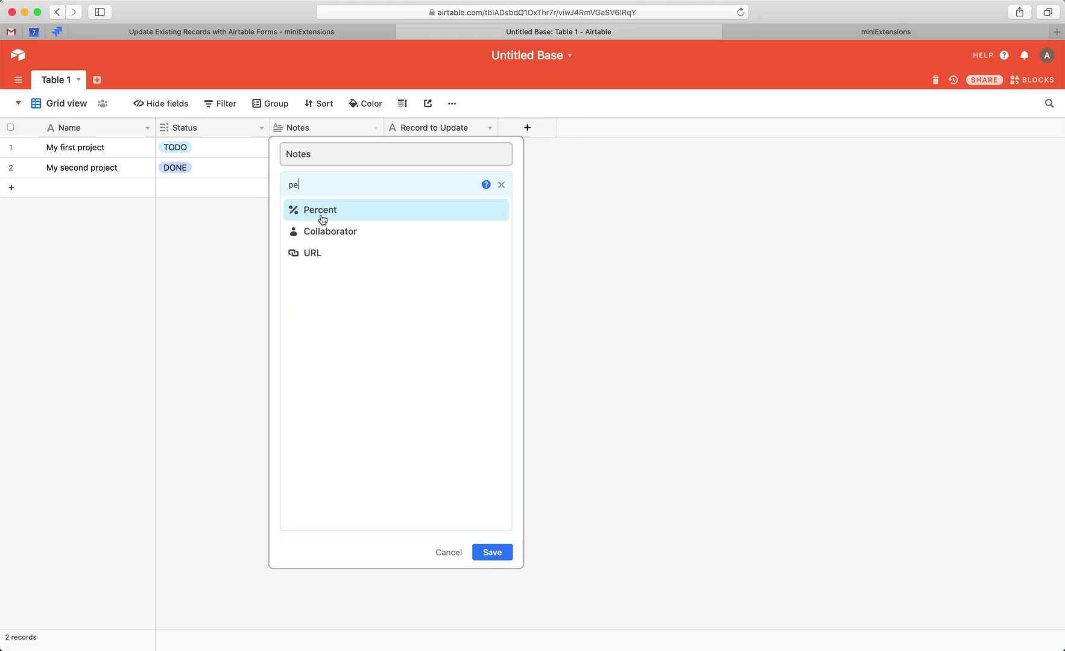
{"action": "key", "text": "BackSpace"}
{"action": "key", "text": "BackSpace"}
{"action": "left_click", "coordinate": [863, 53]}
- Leave the Percent Fields, Duration Fields and Final Redirect URL settings empty in miniExtensions
{"action": "left_click", "coordinate": [855, 32]}
{"action": "left_click", "coordinate": [408, 385]}
{"action": "left_click", "coordinate": [406, 453]}
{"action": "scroll", "coordinate": [404, 386], "scroll_direction": "down", "scroll_amount": 3}
{"action": "left_click", "coordinate": [411, 453]}
{"action": "left_click_drag", "start_coordinate": [384, 428], "coordinate": [523, 428]}
{"action": "left_click", "coordinate": [522, 428]}
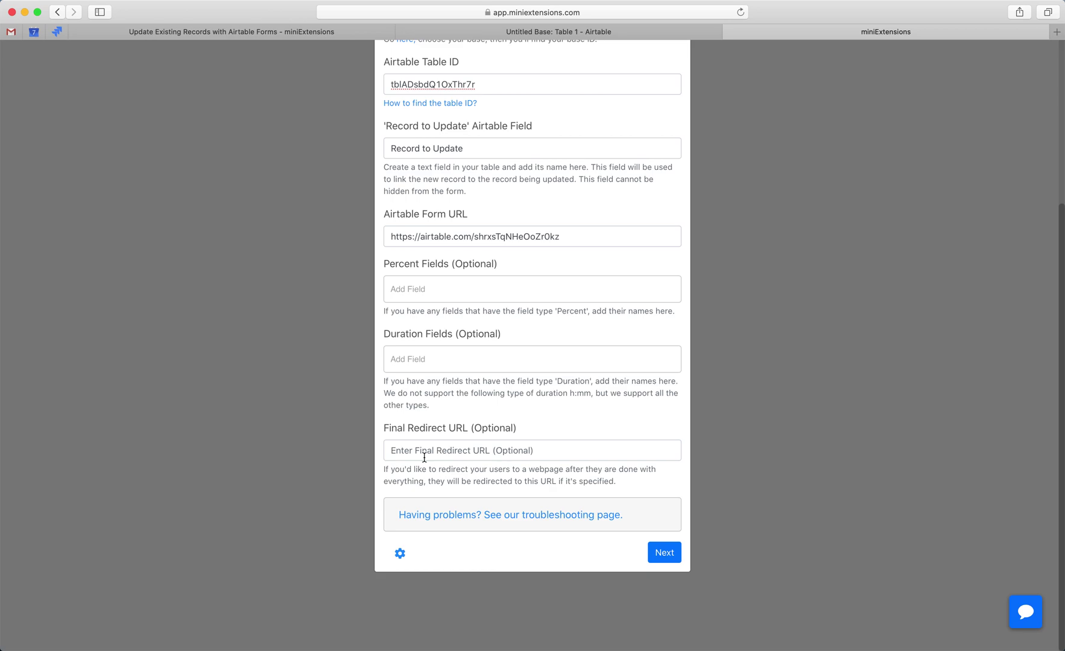
- Advance to the next settings step and compare its Status and Name fields with Form 2's builder
{"action": "left_click", "coordinate": [662, 551]}
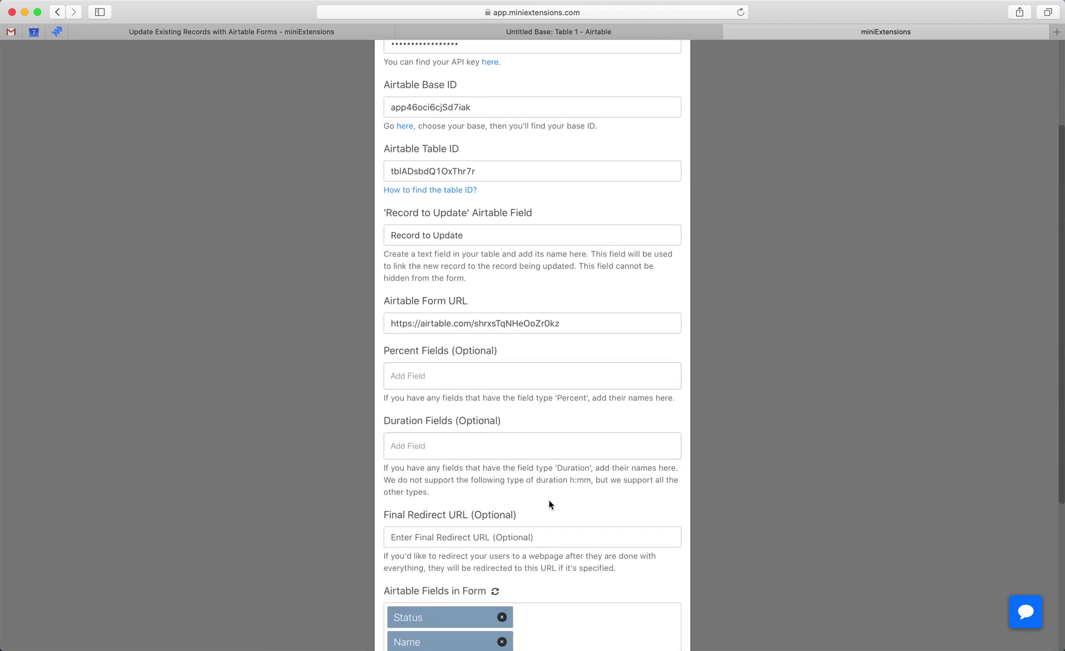
{"action": "scroll", "coordinate": [548, 505], "scroll_direction": "down", "scroll_amount": 5}
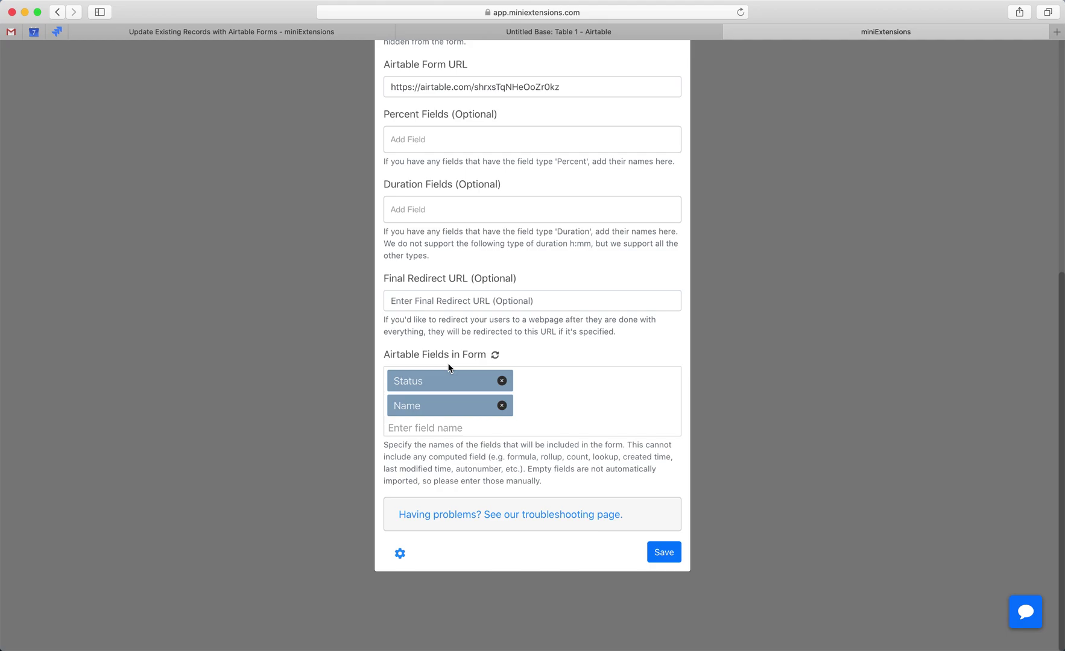
{"action": "key", "text": "ctrl+shift+Tab"}
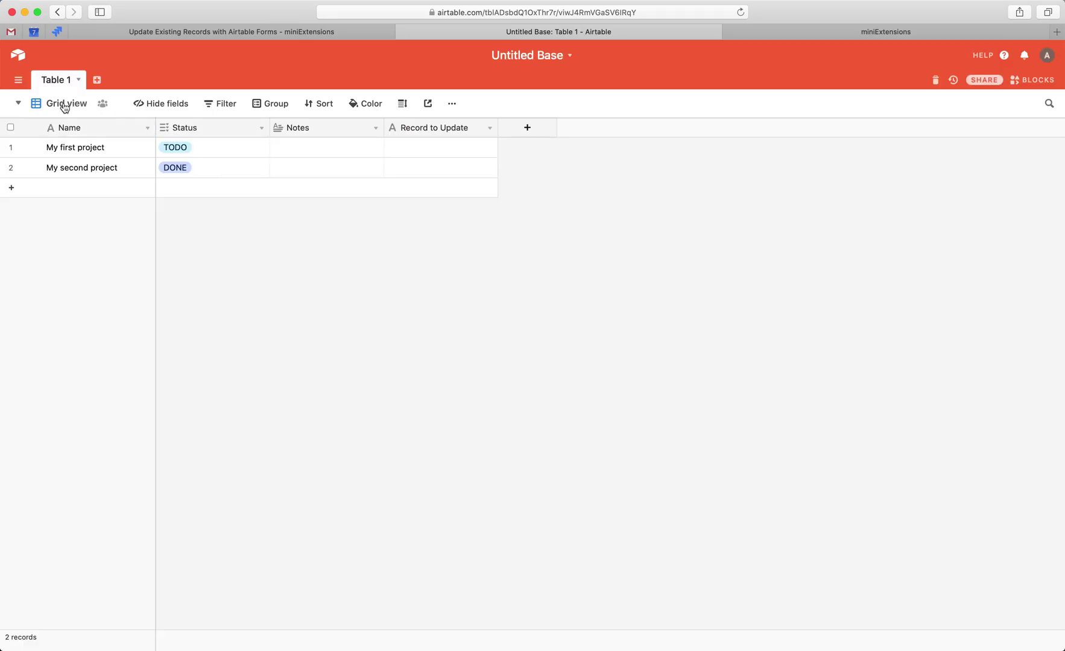
{"action": "left_click", "coordinate": [64, 108]}
{"action": "left_click", "coordinate": [81, 182]}
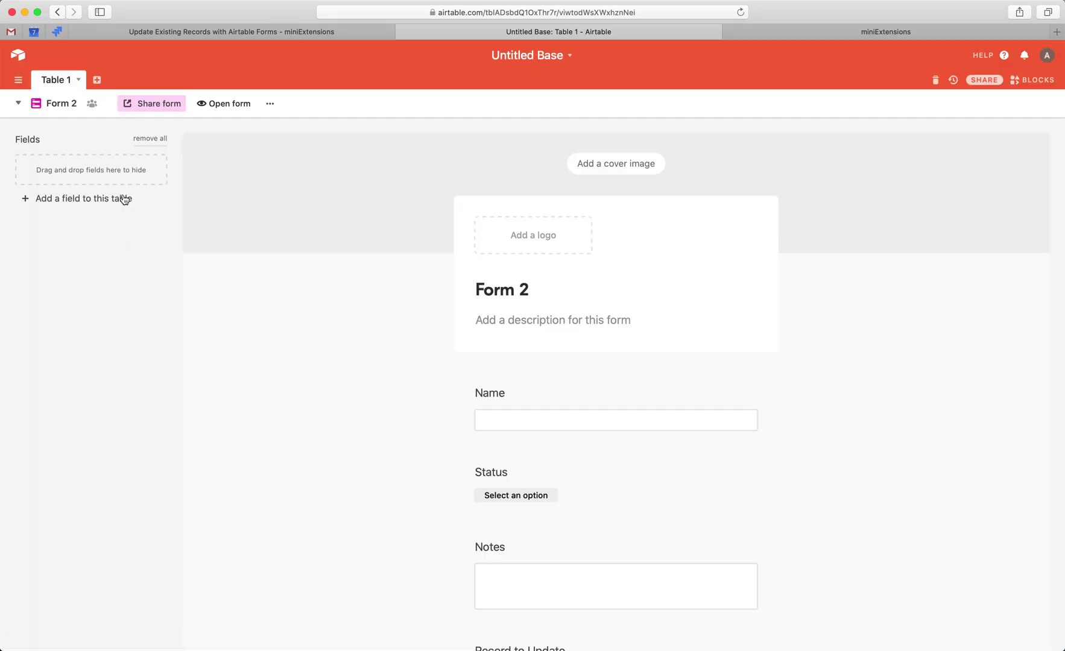
{"action": "scroll", "coordinate": [378, 286], "scroll_direction": "down", "scroll_amount": 3}
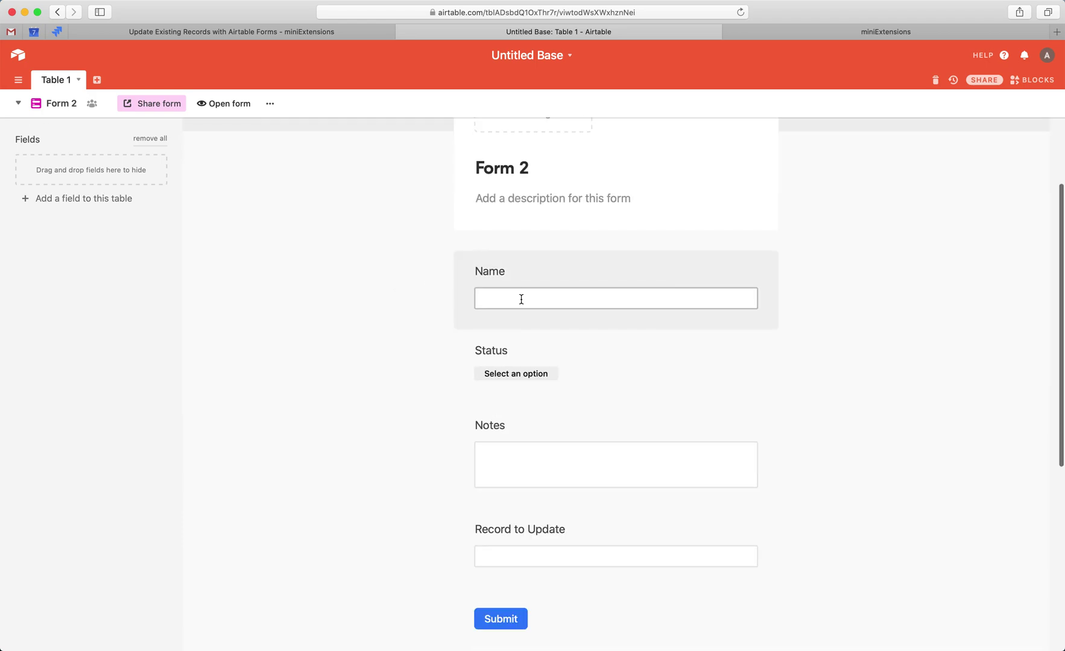
{"action": "left_click", "coordinate": [867, 34]}
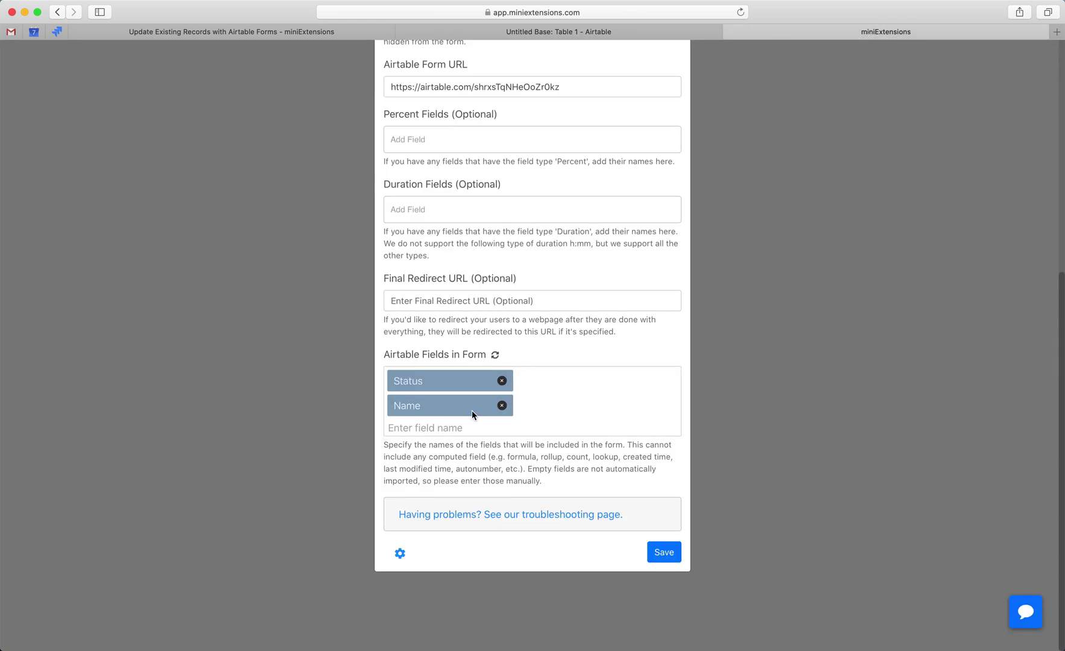
{"action": "left_click", "coordinate": [580, 25]}
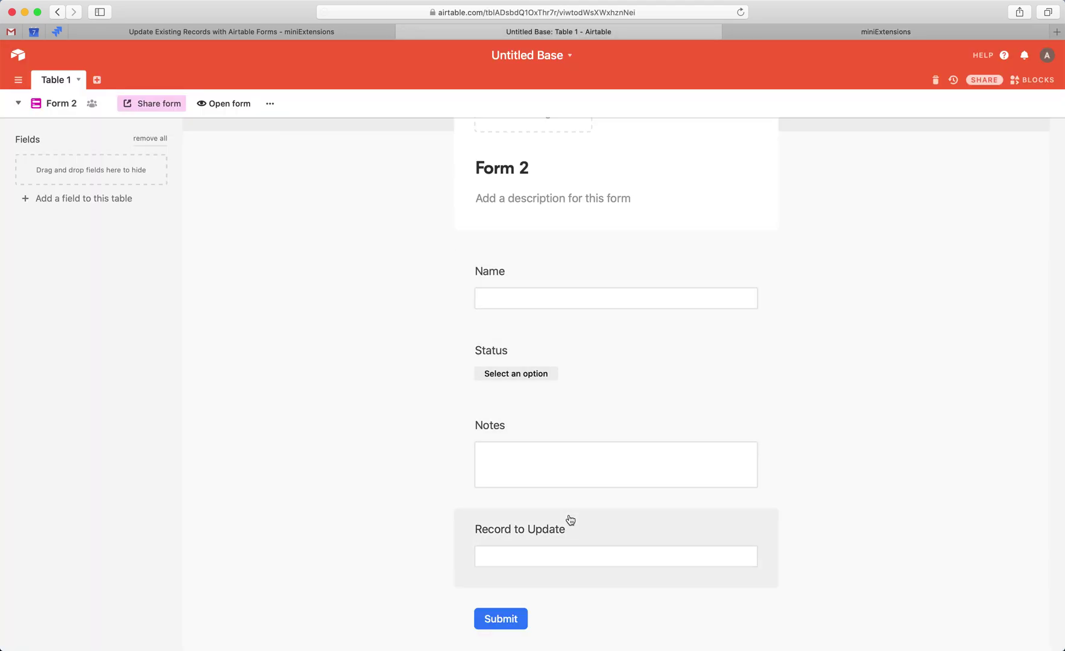
{"action": "left_click", "coordinate": [858, 32]}
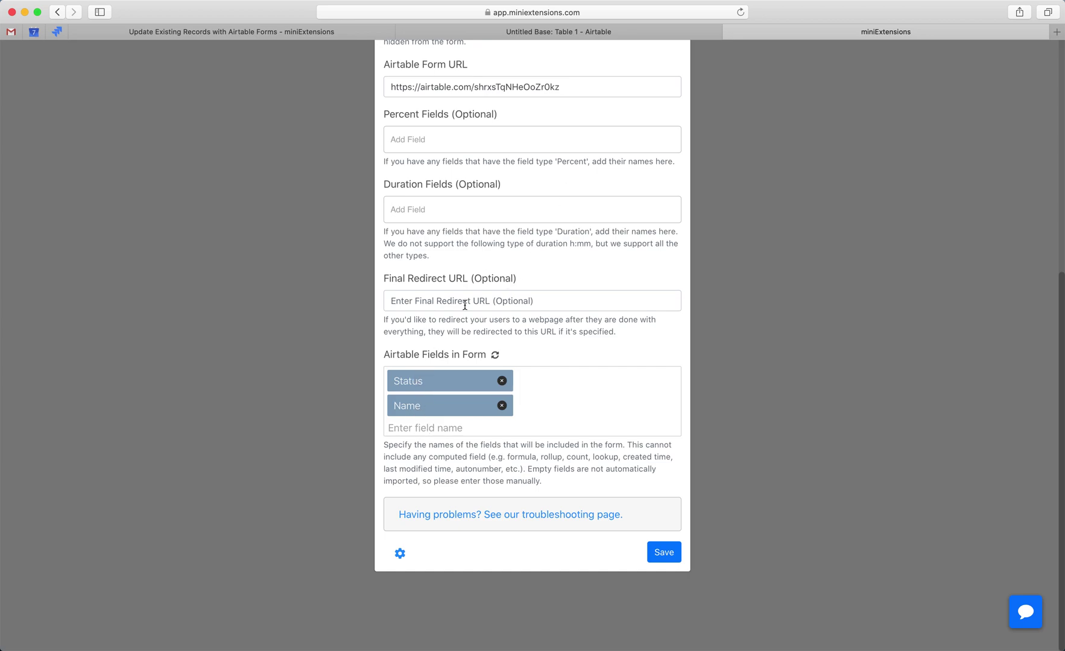
{"action": "left_click", "coordinate": [618, 33]}
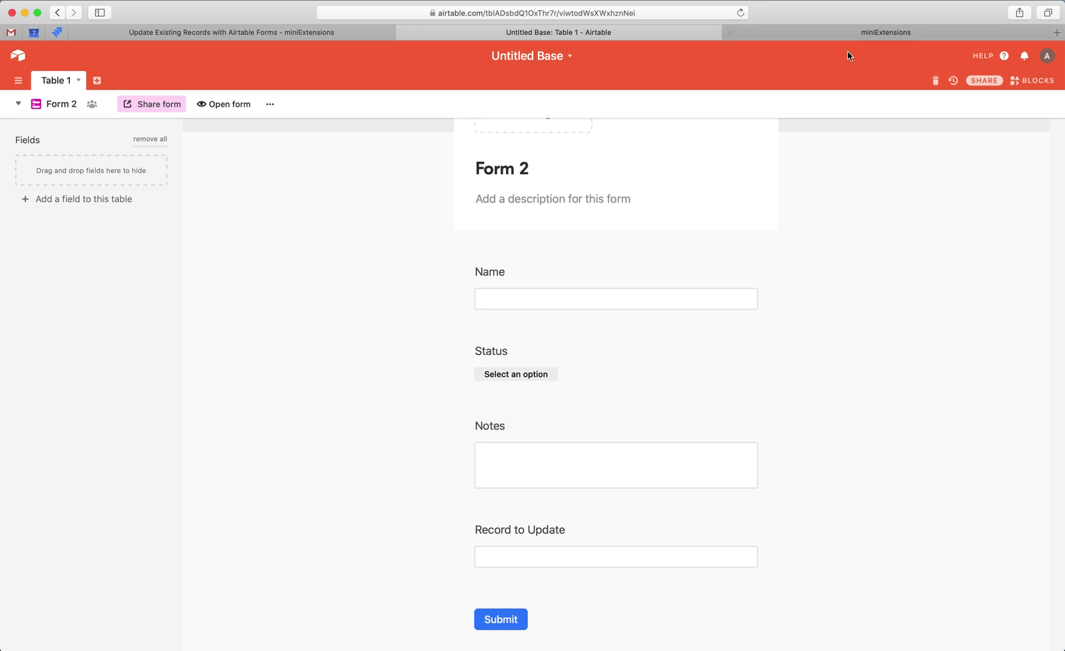
{"action": "left_click", "coordinate": [894, 31]}
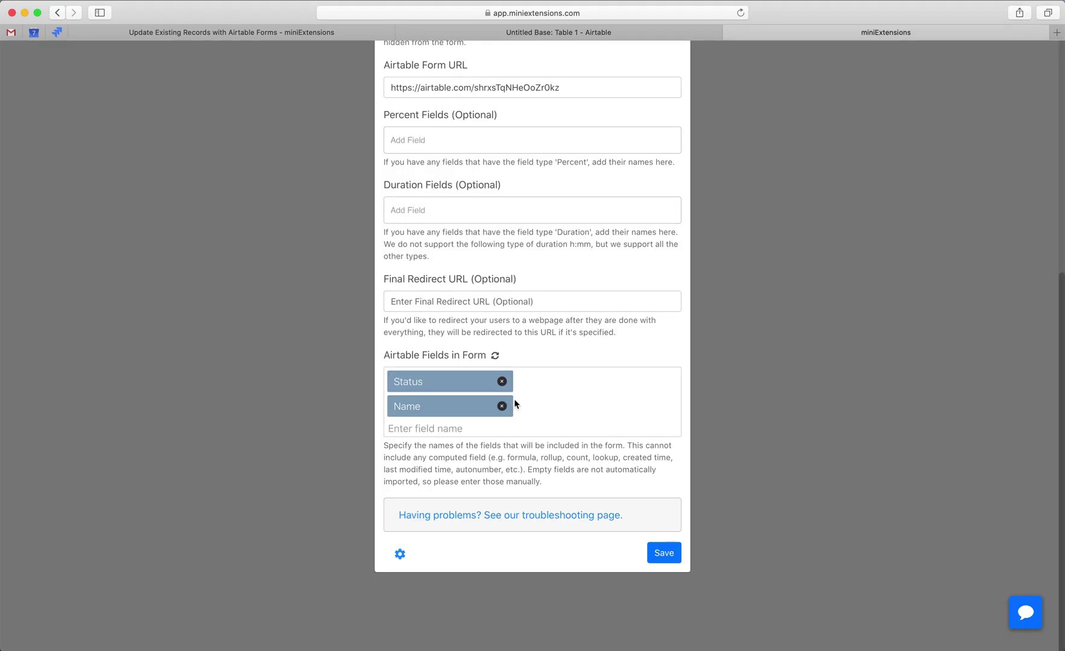
- Check both records' Notes cells in Table 1's grid view
{"action": "left_click", "coordinate": [457, 425]}
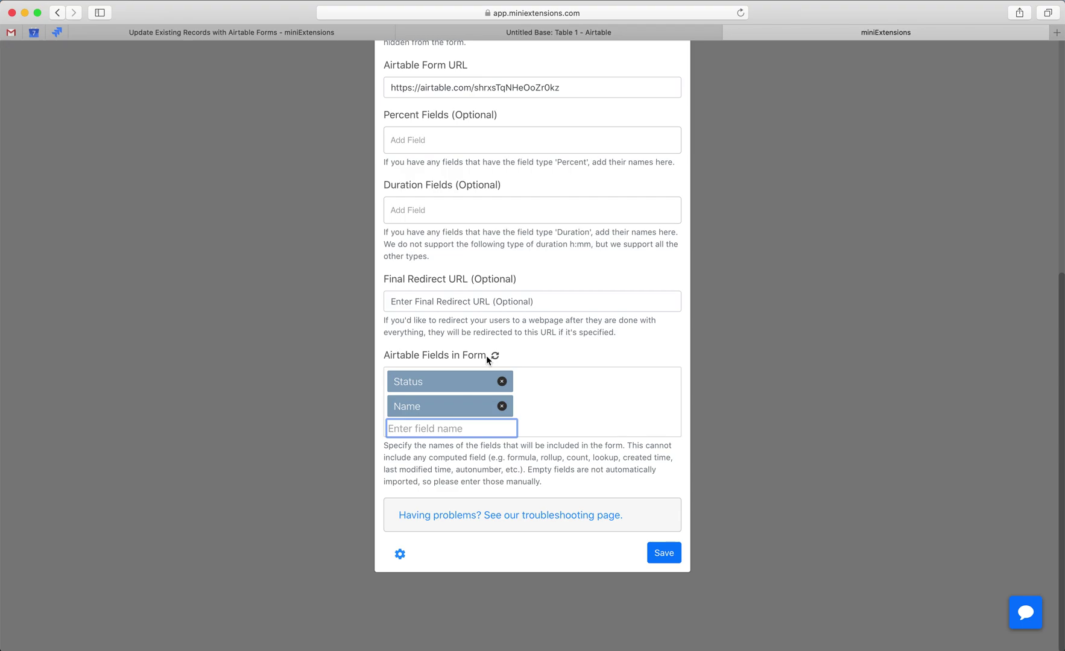
{"action": "left_click", "coordinate": [584, 32]}
{"action": "left_click", "coordinate": [53, 108]}
{"action": "left_click", "coordinate": [104, 136]}
{"action": "left_click", "coordinate": [344, 151]}
{"action": "left_click_drag", "start_coordinate": [344, 152], "coordinate": [344, 172]}
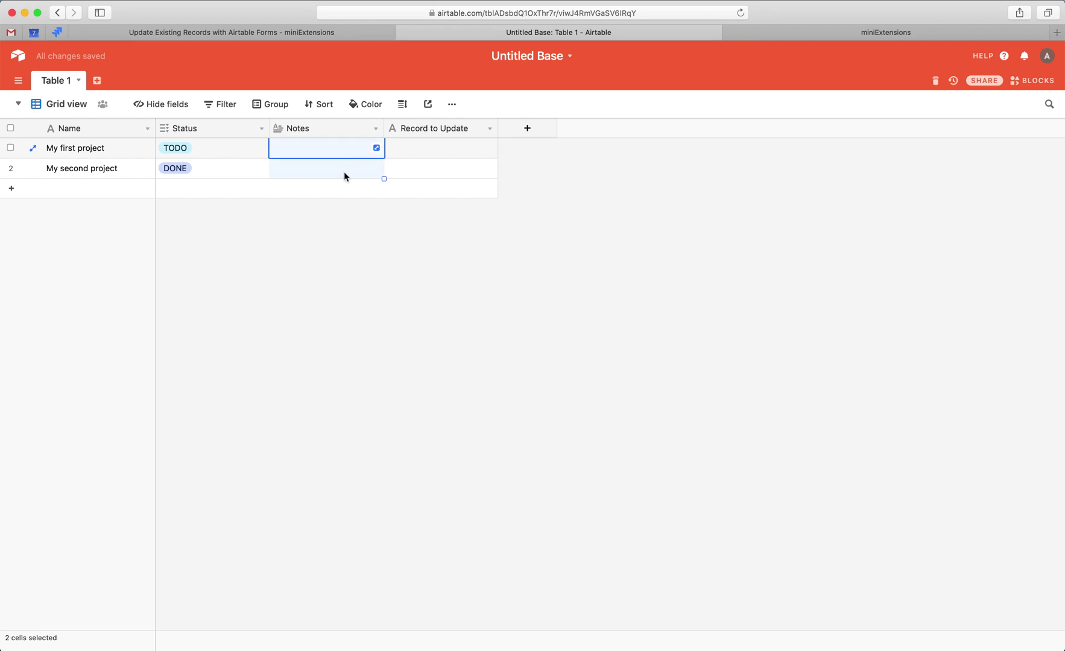
{"action": "left_click", "coordinate": [343, 240]}
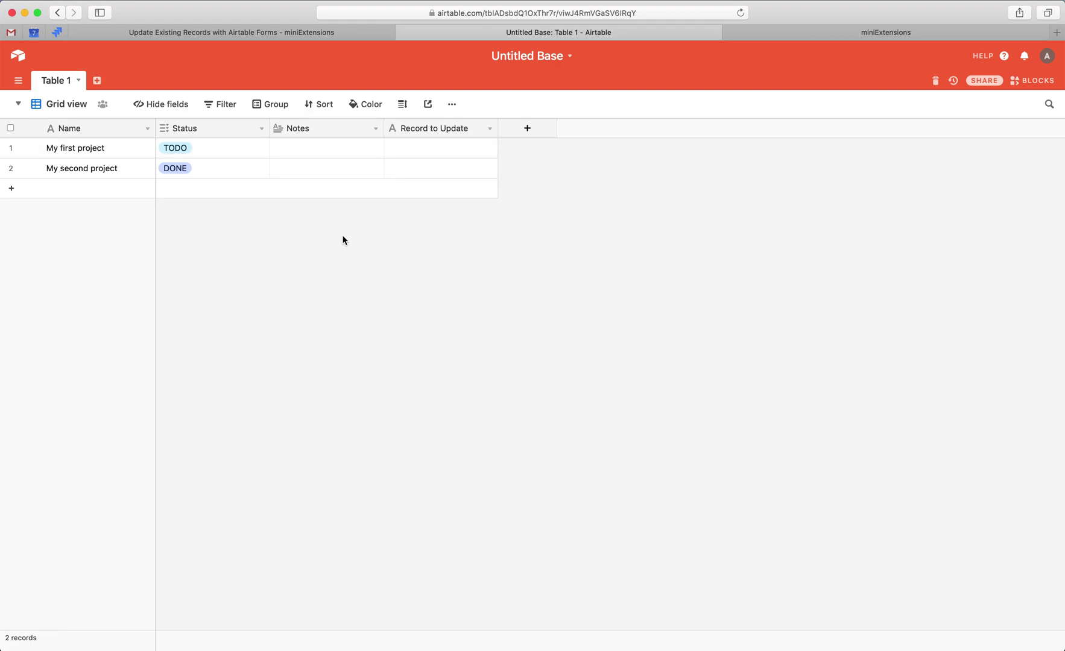
{"action": "left_click", "coordinate": [845, 31]}
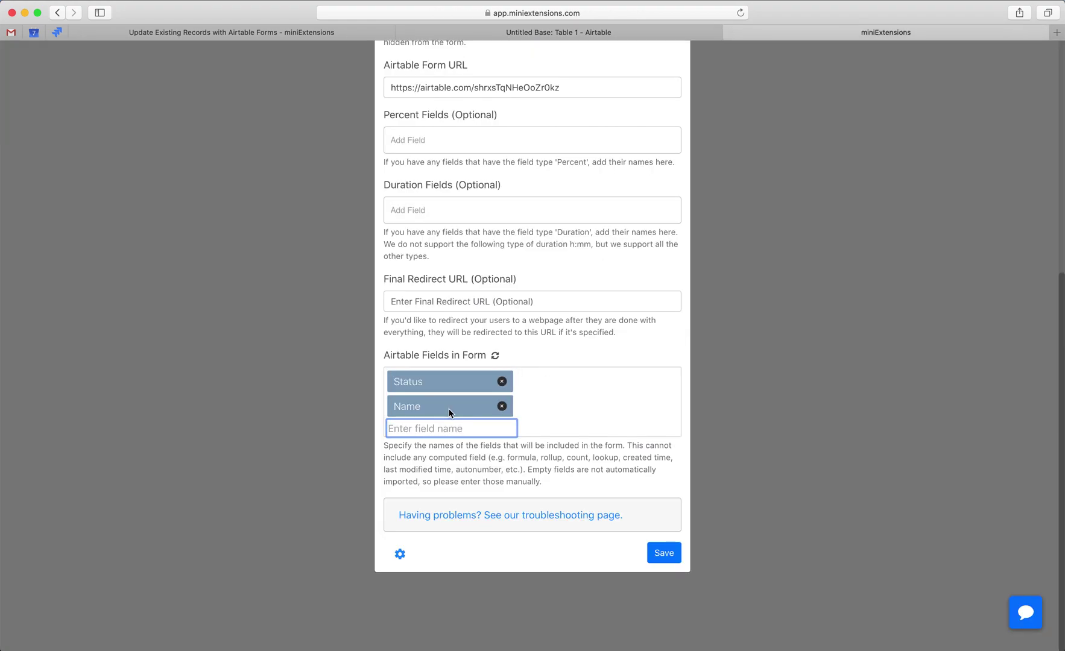
{"action": "left_click", "coordinate": [592, 35]}
- Copy the Notes field name from Airtable, add it to Airtable Fields in Form, and save
{"action": "double_click", "coordinate": [308, 126]}
{"action": "key", "text": "ctrl+c"}
{"action": "key", "text": "Escape"}
{"action": "left_click", "coordinate": [886, 32]}
{"action": "key", "text": "ctrl+v"}
{"action": "key", "text": "Return"}
{"action": "left_click", "coordinate": [662, 577]}
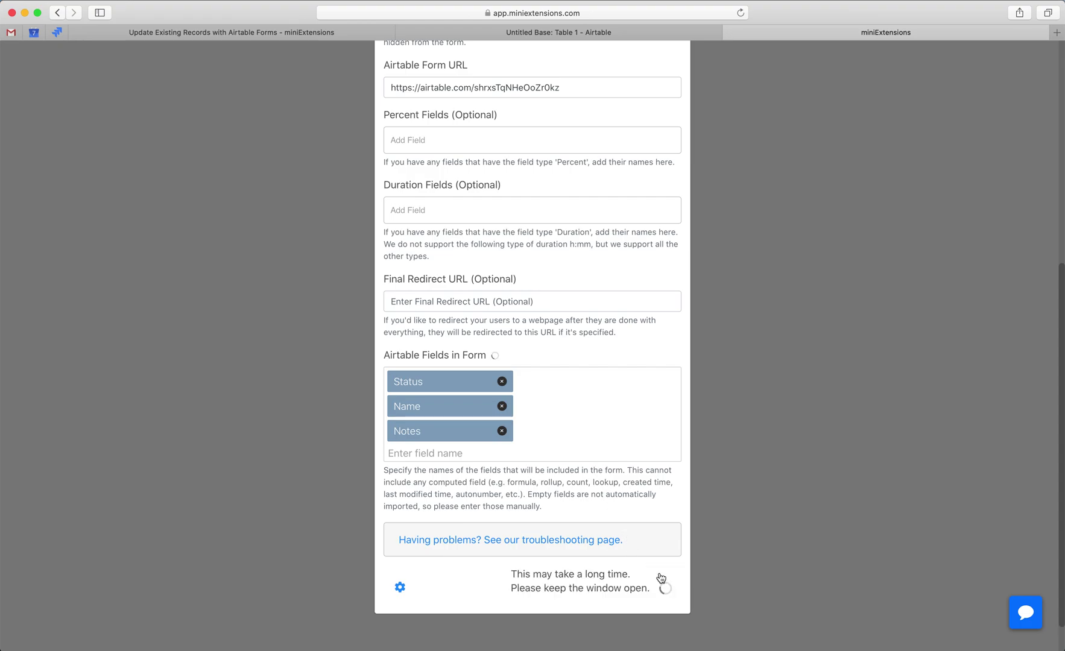
{"action": "scroll", "coordinate": [608, 524], "scroll_direction": "down", "scroll_amount": 10}
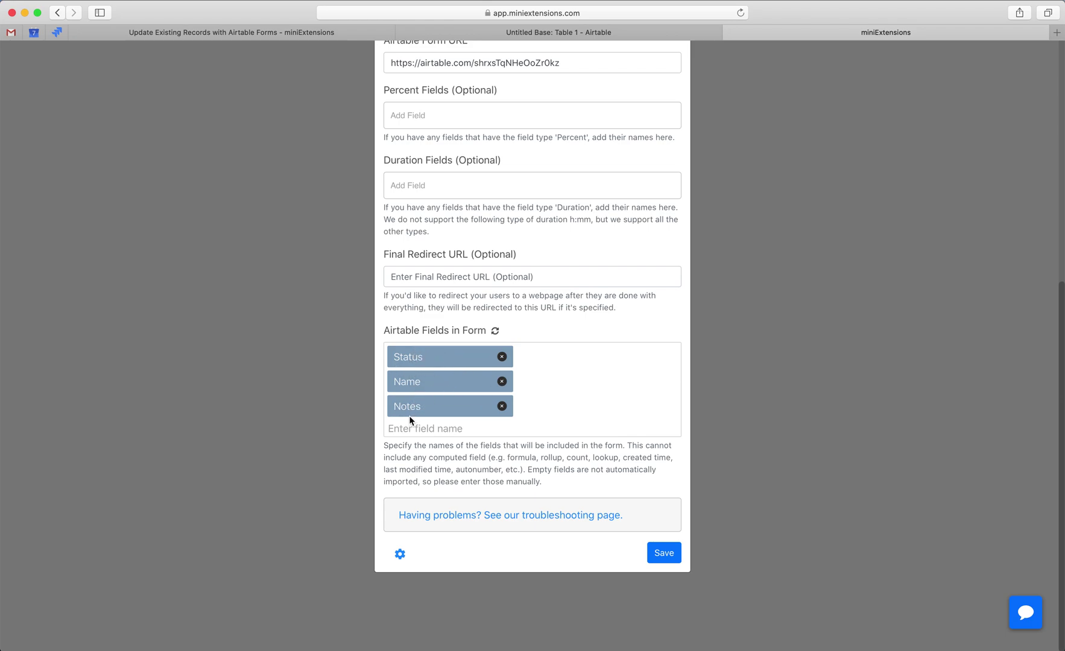
- Add an 'Editor URL' formula field using the miniExtensions update-URL formula ending in & RECORD_ID()
{"action": "left_click", "coordinate": [400, 553]}
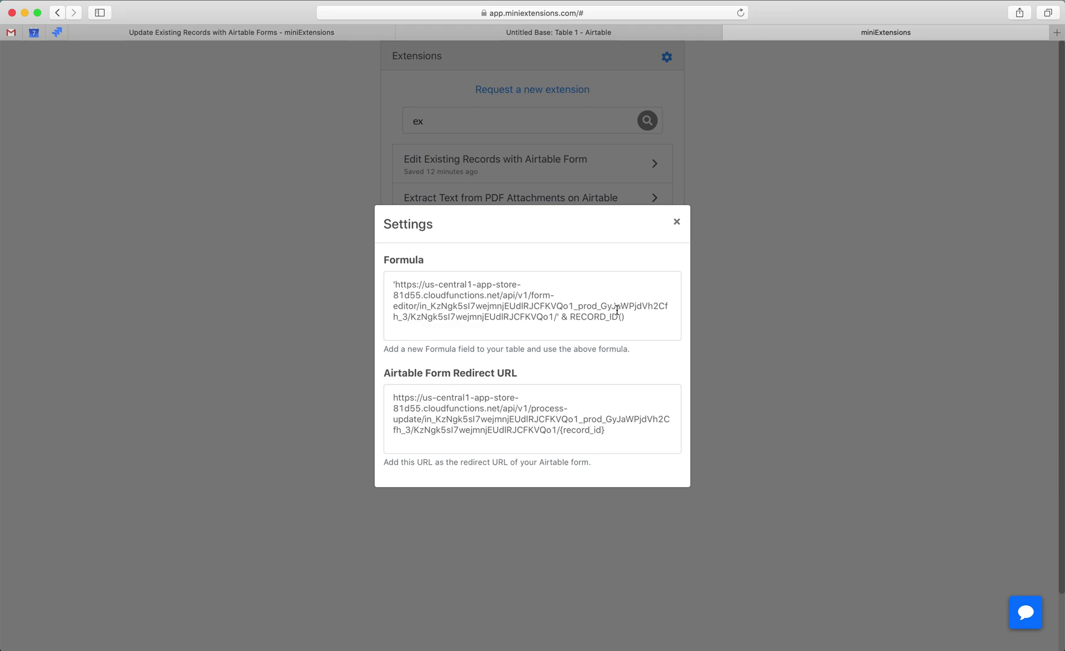
{"action": "left_click_drag", "start_coordinate": [650, 328], "coordinate": [556, 317]}
{"action": "left_click_drag", "start_coordinate": [455, 302], "coordinate": [388, 283]}
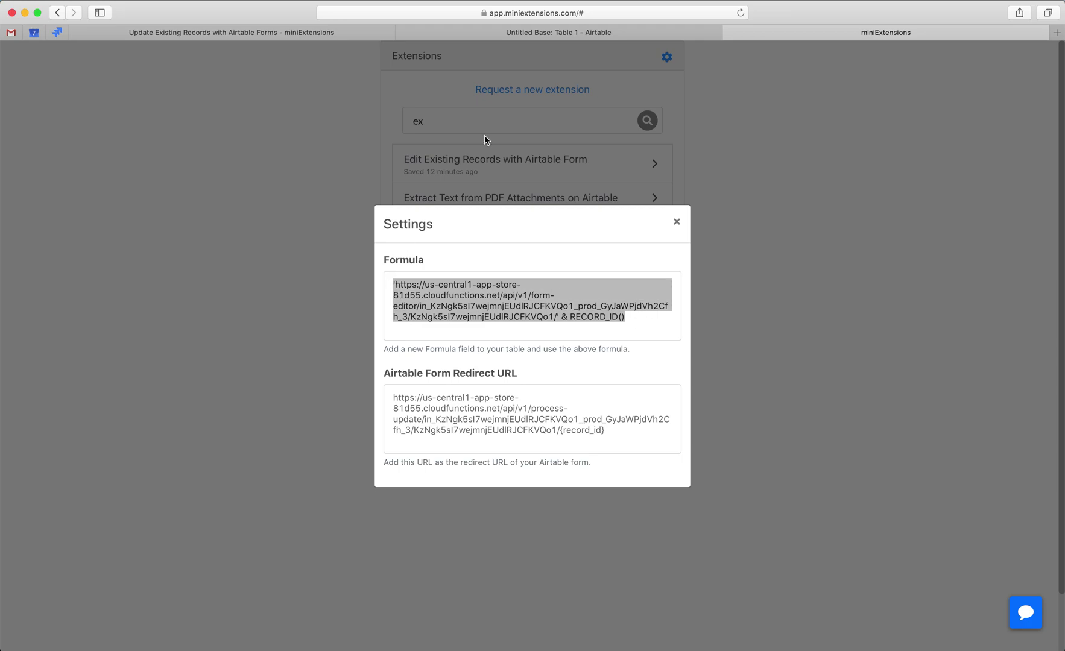
{"action": "left_click", "coordinate": [546, 33]}
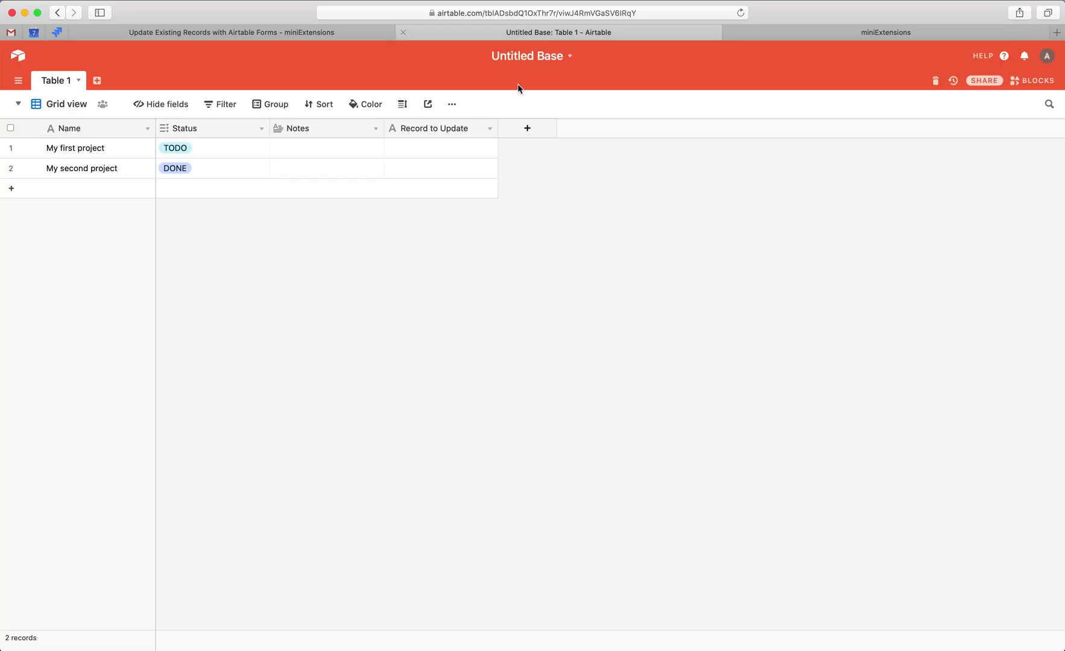
{"action": "left_click", "coordinate": [525, 129]}
{"action": "type", "text": "E"}
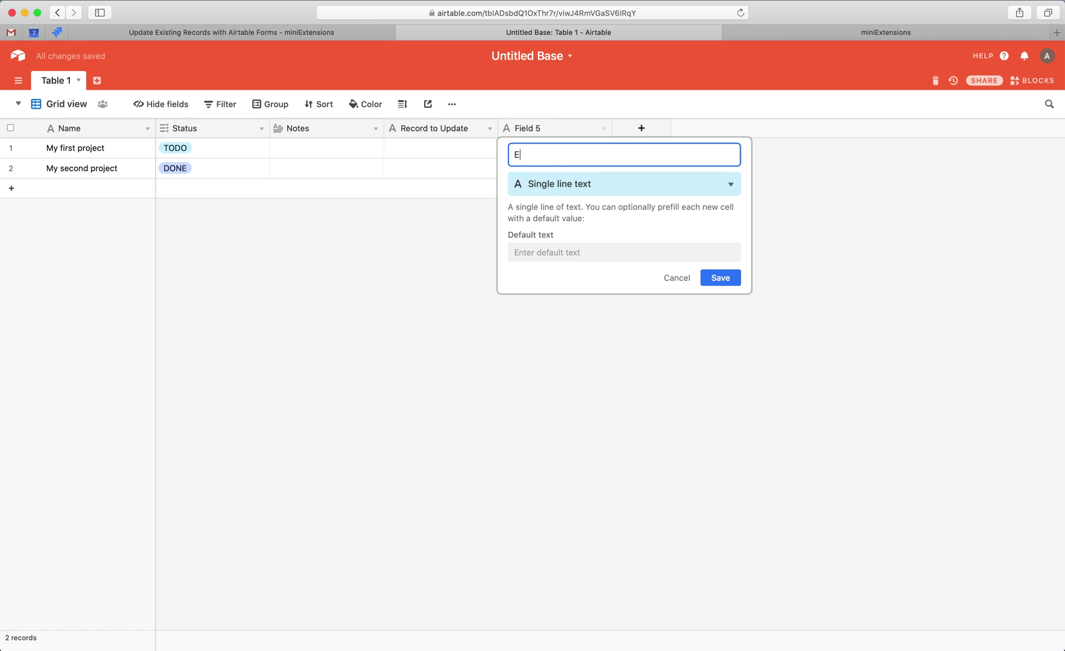
{"action": "type", "text": "ditor URL"}
{"action": "left_click", "coordinate": [573, 190]}
{"action": "type", "text": "form"}
{"action": "key", "text": "Return"}
{"action": "left_click", "coordinate": [534, 266]}
{"action": "key", "text": "super+v"}
{"action": "left_click", "coordinate": [875, 314]}
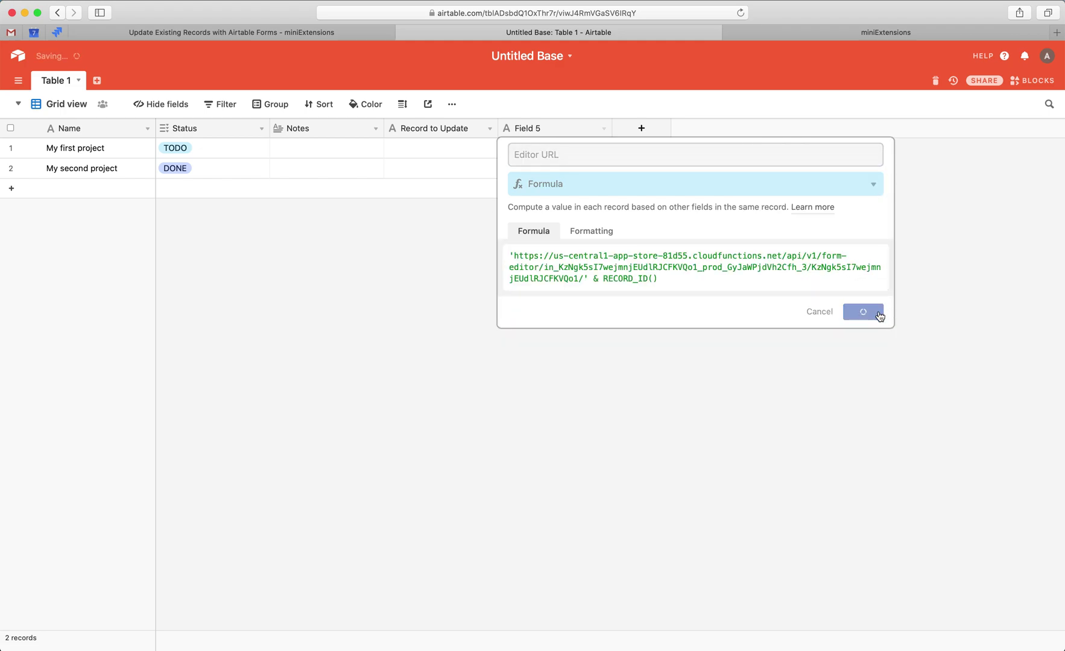
- Copy the redirect URL from the miniExtensions settings
{"action": "key", "text": "ctrl+Tab"}
{"action": "left_click_drag", "start_coordinate": [633, 435], "coordinate": [381, 397]}
{"action": "key", "text": "ctrl+shift+Tab"}
{"action": "left_click", "coordinate": [64, 103]}
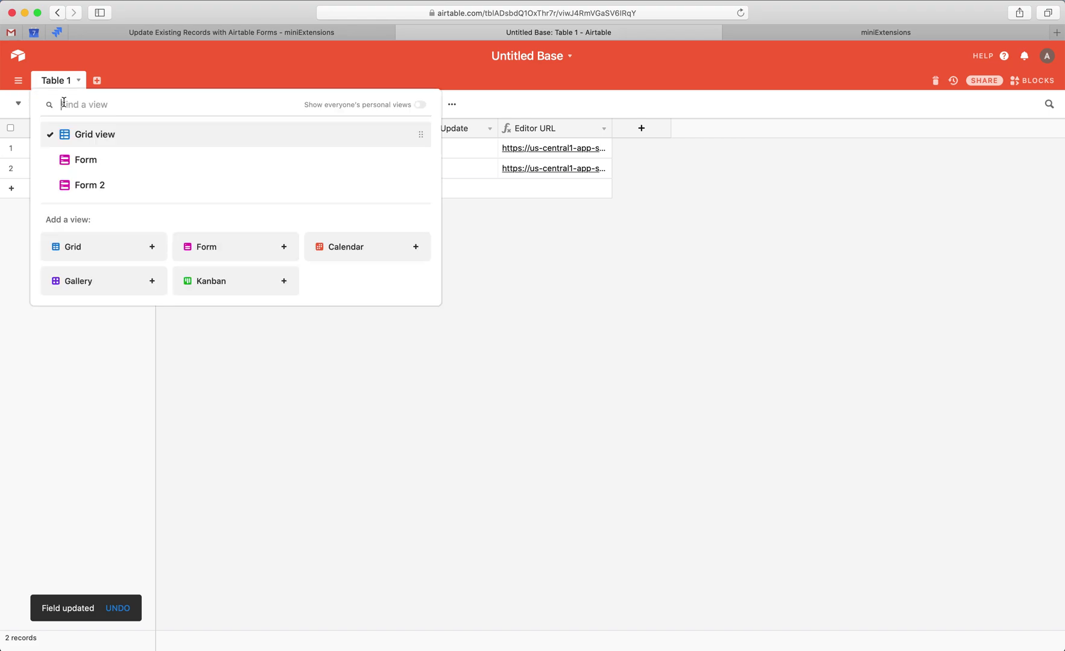
- Make Form 2 redirect after submission to the update URL ending in {record_id}, then return to Grid view
{"action": "left_click", "coordinate": [100, 184]}
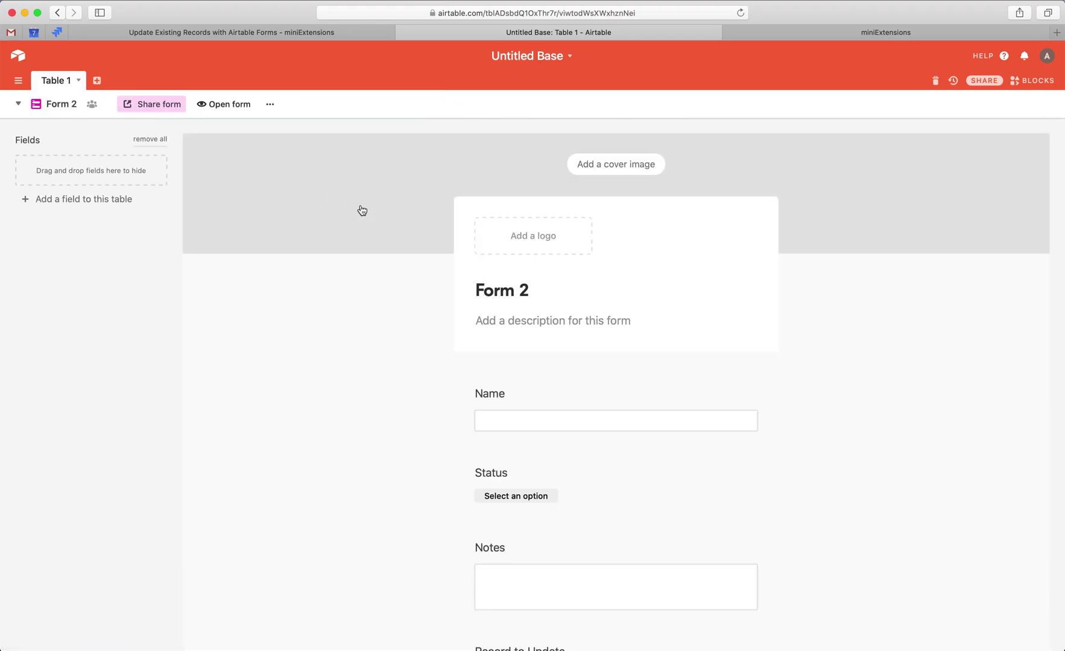
{"action": "scroll", "coordinate": [335, 294], "scroll_direction": "down", "scroll_amount": 7}
{"action": "scroll", "coordinate": [335, 295], "scroll_direction": "down", "scroll_amount": 2}
{"action": "left_click", "coordinate": [481, 442]}
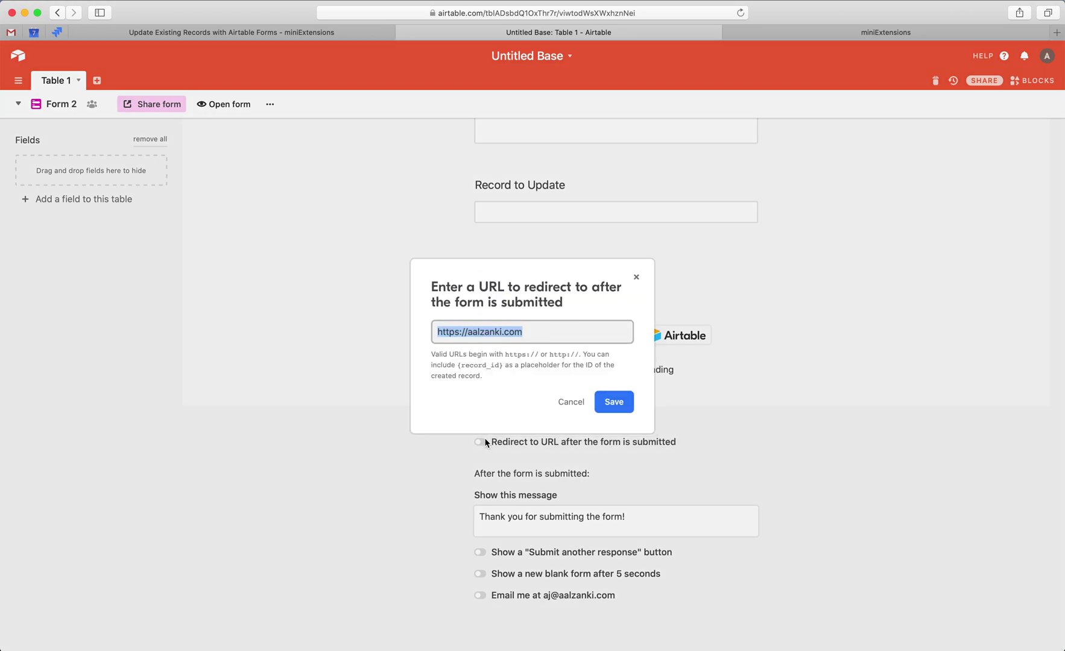
{"action": "left_click", "coordinate": [636, 278]}
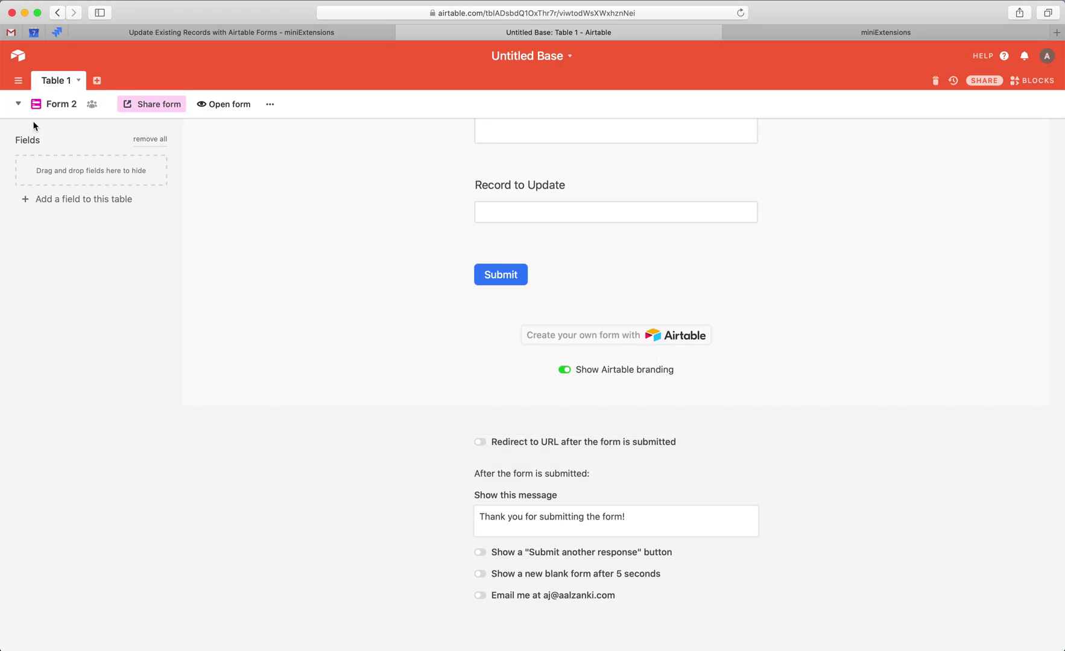
{"action": "left_click", "coordinate": [487, 446]}
{"action": "key", "text": "super+v"}
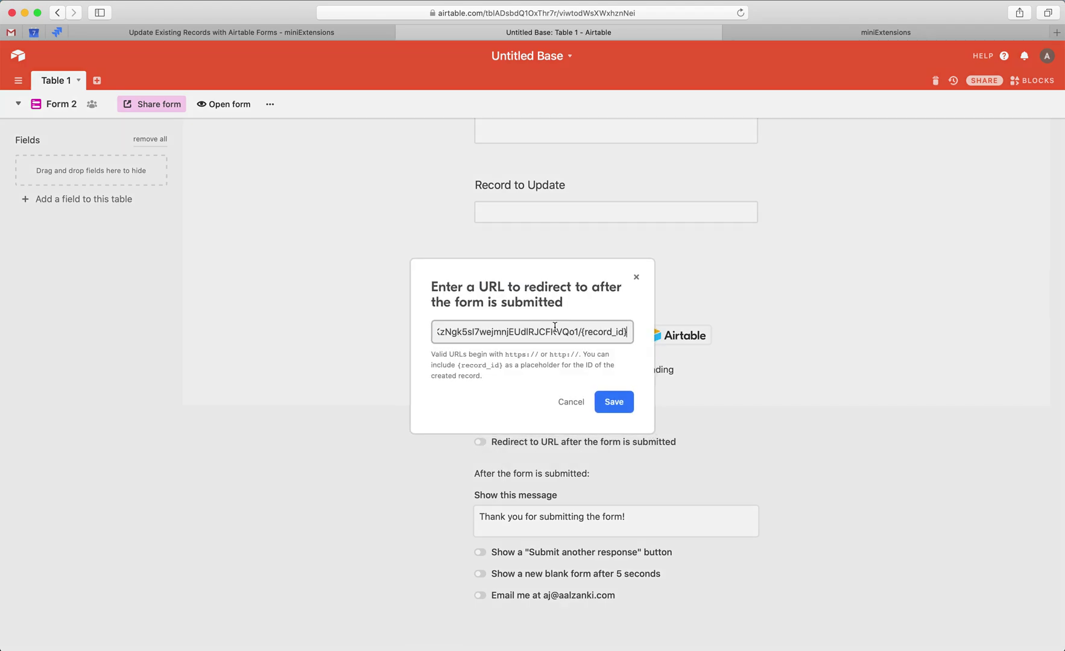
{"action": "left_click", "coordinate": [613, 402]}
{"action": "left_click", "coordinate": [58, 105]}
{"action": "left_click", "coordinate": [127, 146]}
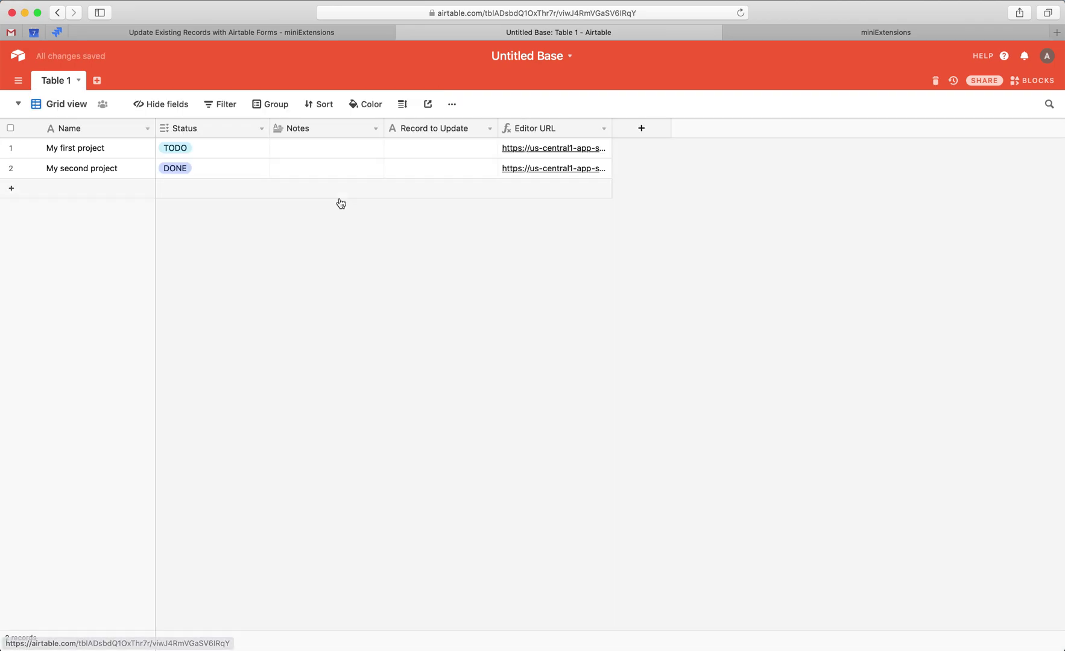
- Open row 1's Editor URL and check Form 2 prefilled with My first project, TODO and its record ID
{"action": "left_click", "coordinate": [541, 152]}
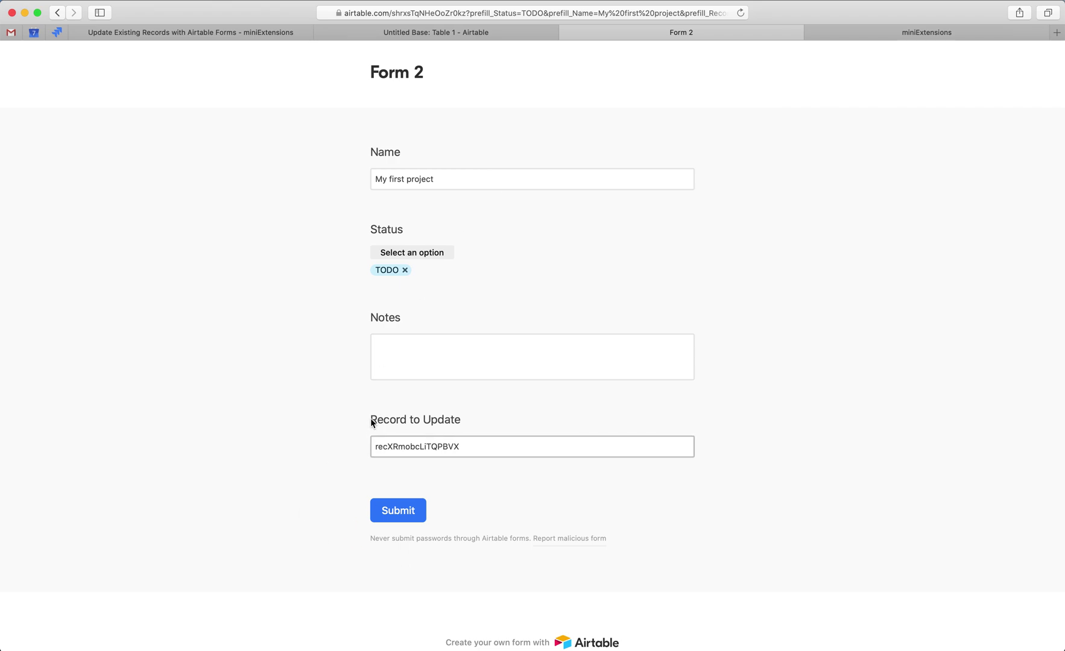
{"action": "left_click_drag", "start_coordinate": [371, 423], "coordinate": [468, 424]}
{"action": "left_click", "coordinate": [413, 420]}
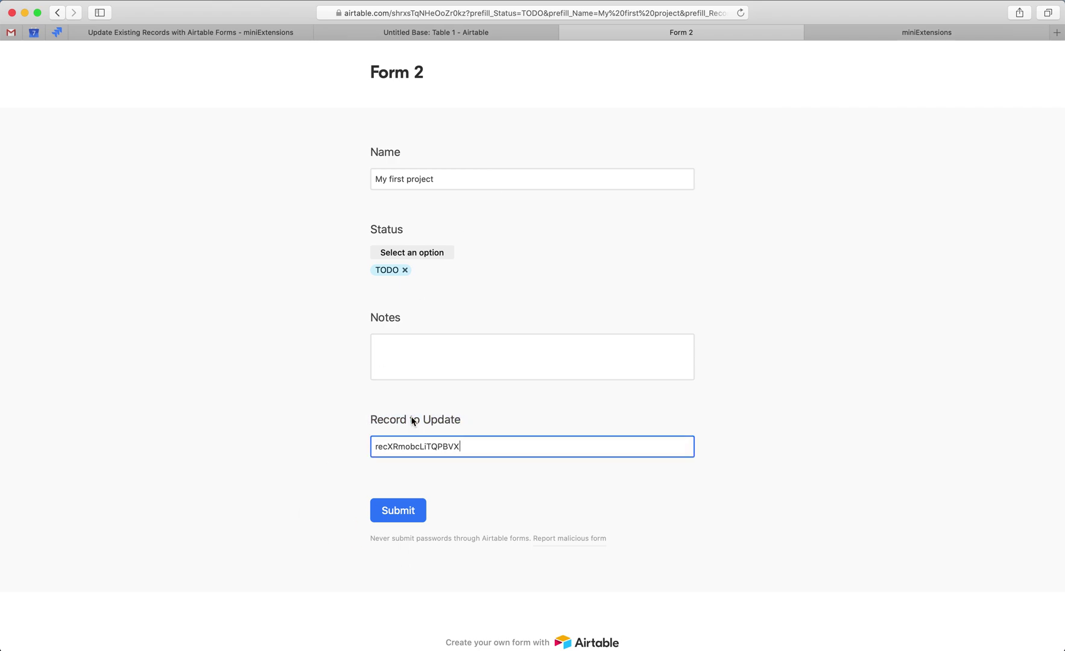
{"action": "left_click", "coordinate": [478, 33]}
{"action": "left_click", "coordinate": [50, 106]}
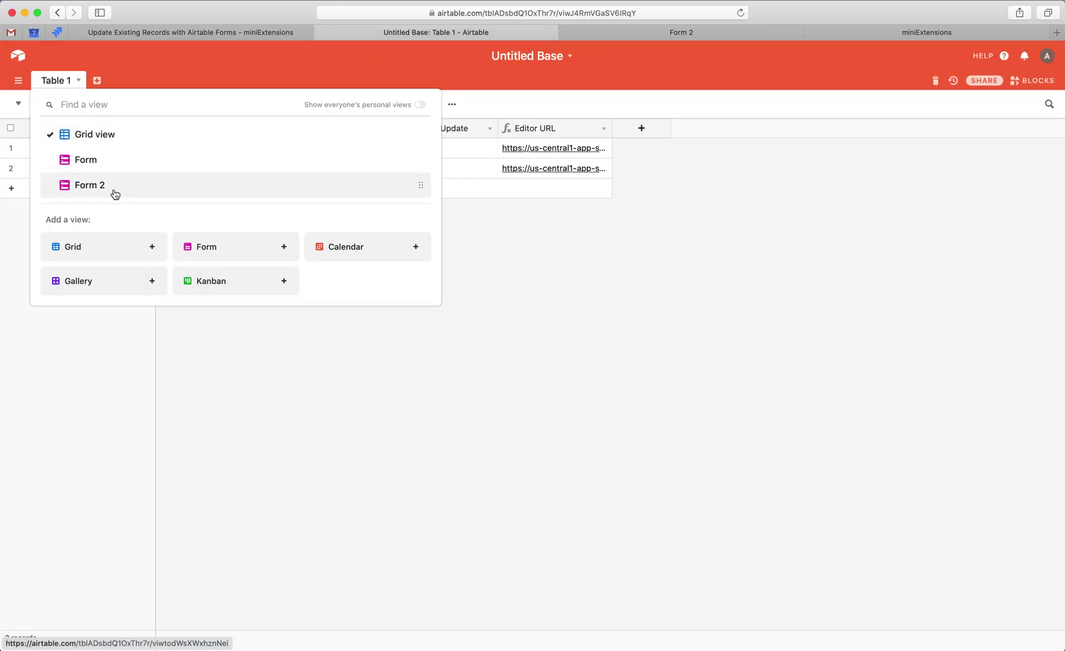
- Add the help text 'Please don't change this' to Form 2's Record to Update field, then view the prefilled form
{"action": "left_click", "coordinate": [112, 185]}
{"action": "scroll", "coordinate": [415, 384], "scroll_direction": "down", "scroll_amount": 10}
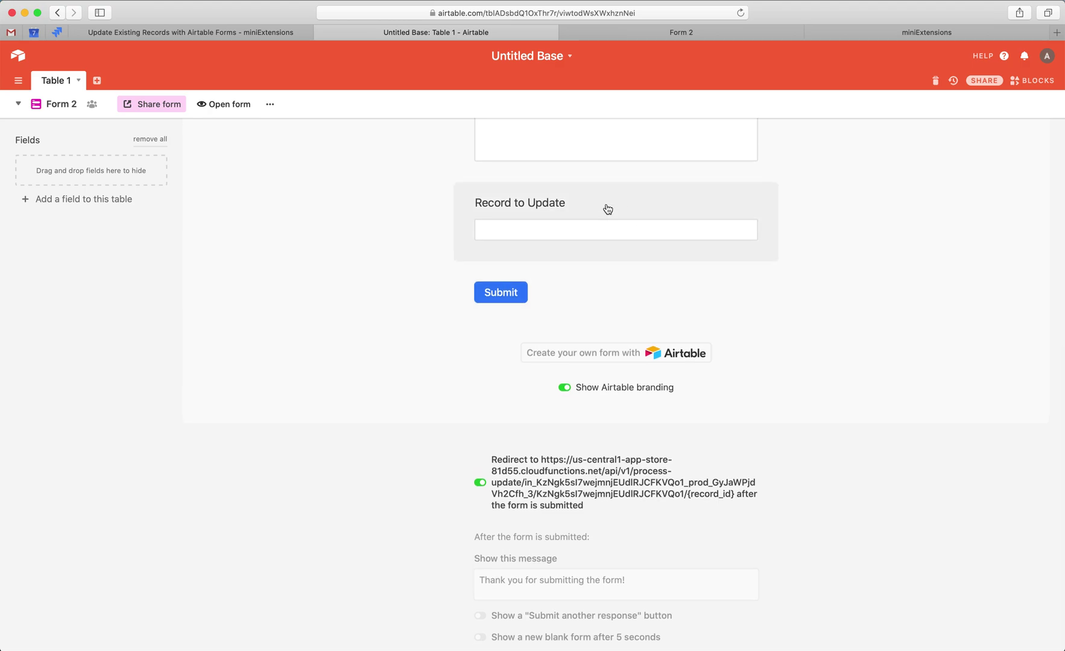
{"action": "left_click", "coordinate": [605, 209]}
{"action": "left_click", "coordinate": [571, 269]}
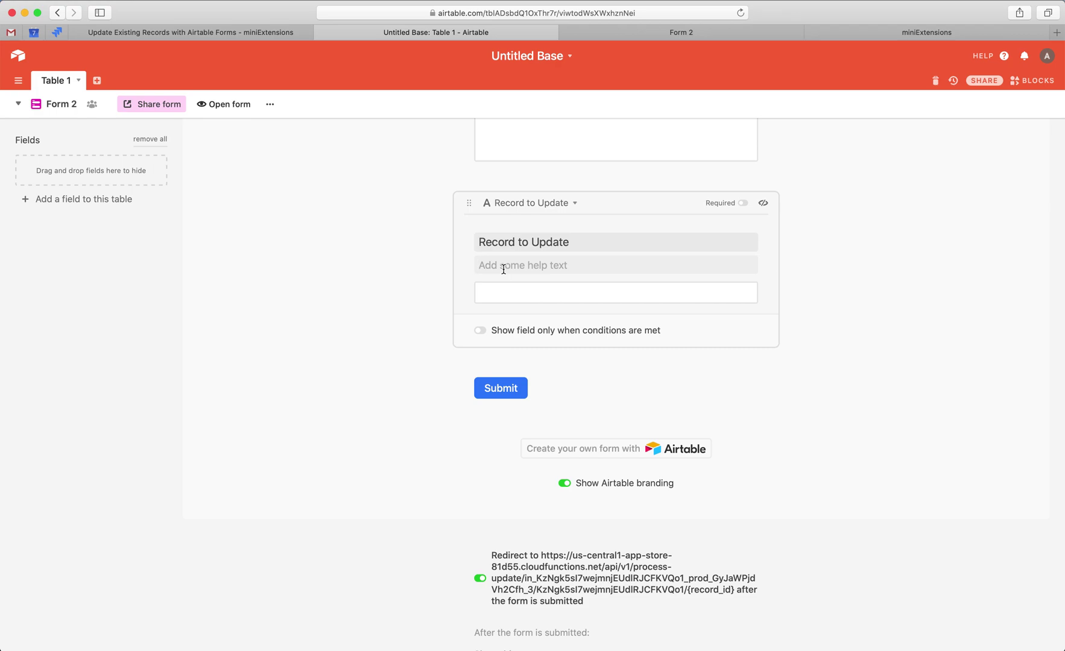
{"action": "type", "text": "Please don't change this"}
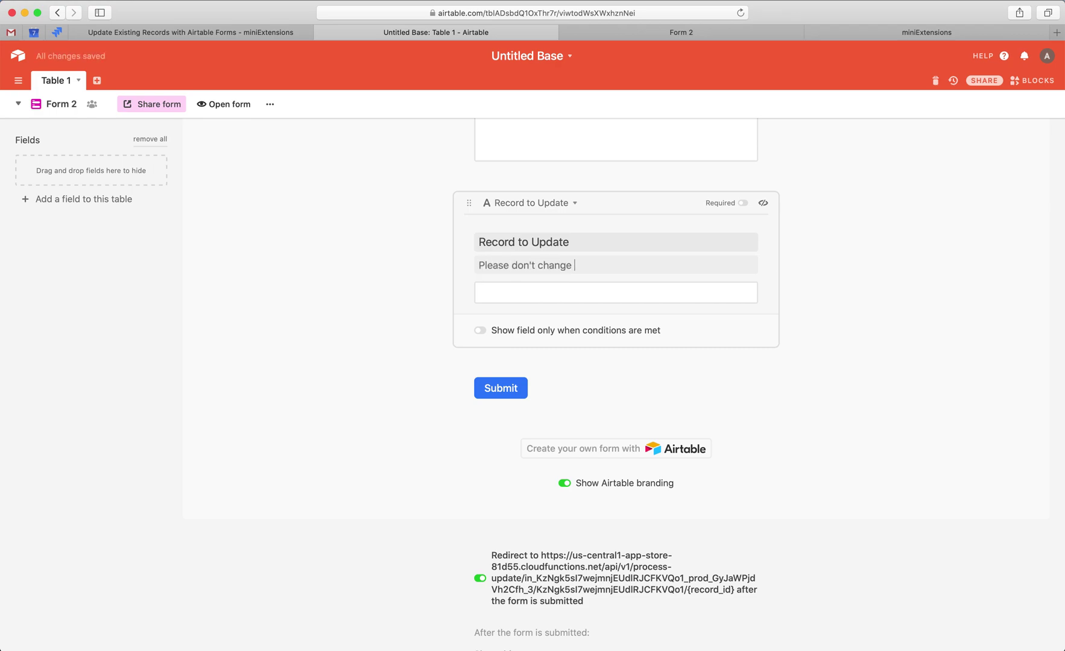
{"action": "left_click", "coordinate": [323, 390]}
{"action": "key", "text": "ctrl+Tab"}
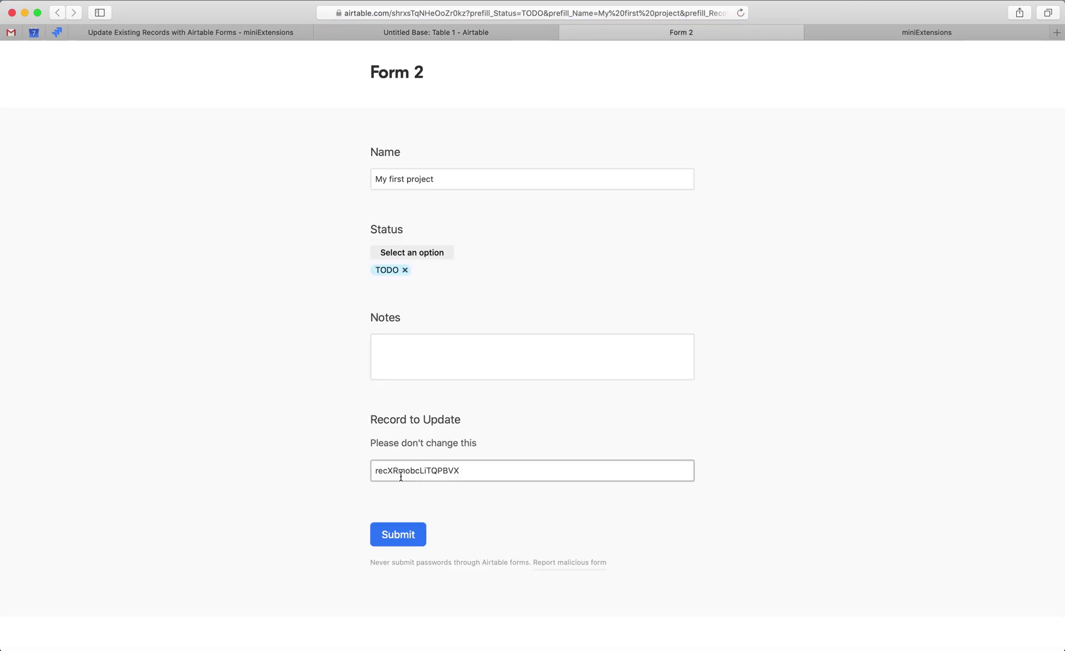
- Change the form's Status from TODO to DONE and replace the Name with gvbfhjsnk
{"action": "left_click", "coordinate": [426, 252]}
{"action": "left_click", "coordinate": [414, 282]}
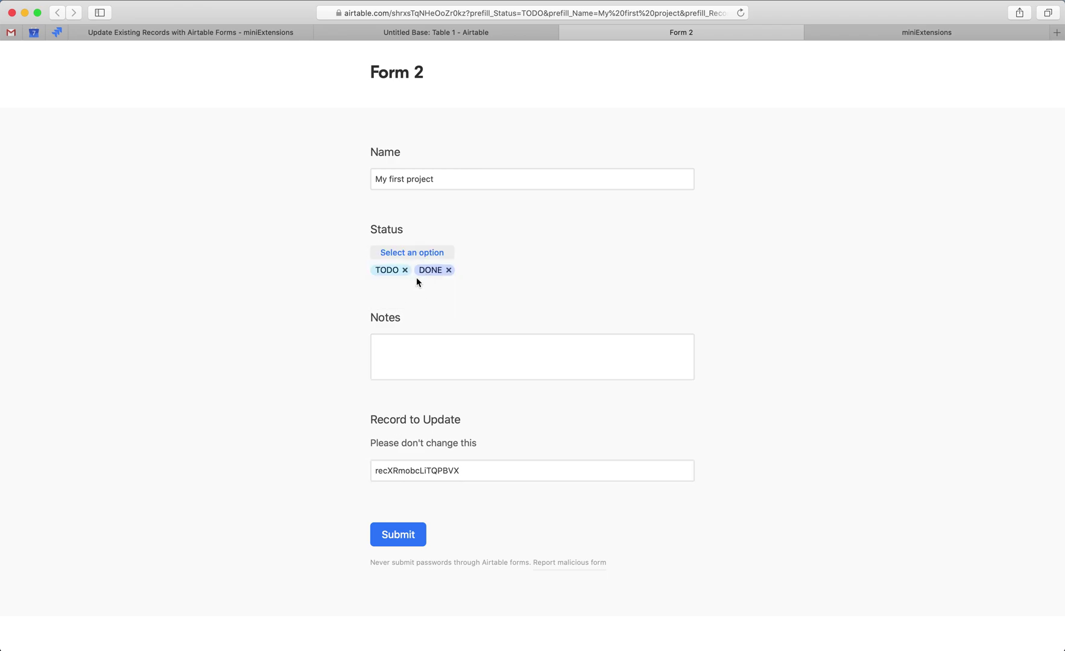
{"action": "left_click", "coordinate": [406, 271]}
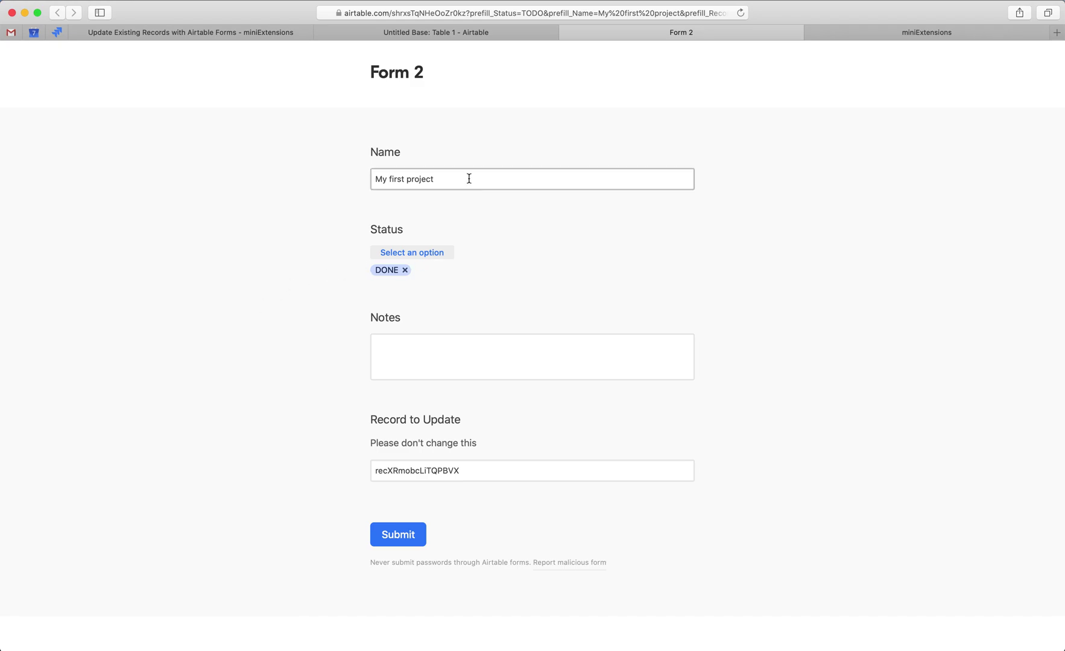
{"action": "left_click", "coordinate": [392, 181]}
{"action": "triple_click", "coordinate": [392, 180]}
{"action": "type", "text": "gvbfhjsnk"}
- Submit the edited form and continue to the Record Updated page
{"action": "scroll", "coordinate": [392, 180], "scroll_direction": "down", "scroll_amount": 2}
{"action": "left_click", "coordinate": [395, 471]}
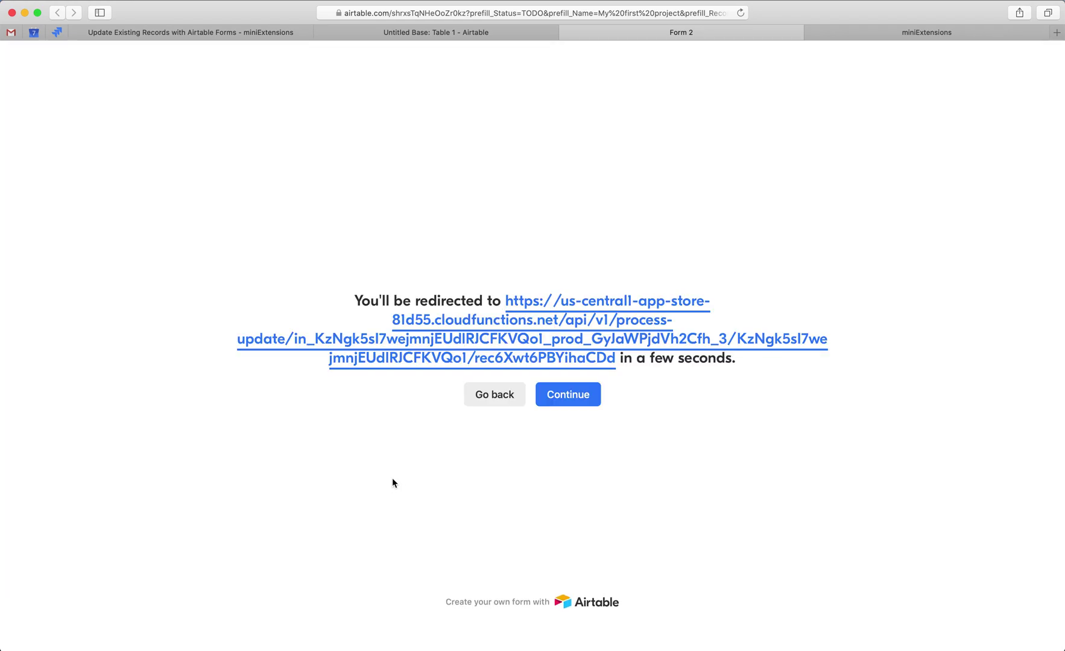
{"action": "left_click", "coordinate": [498, 326]}
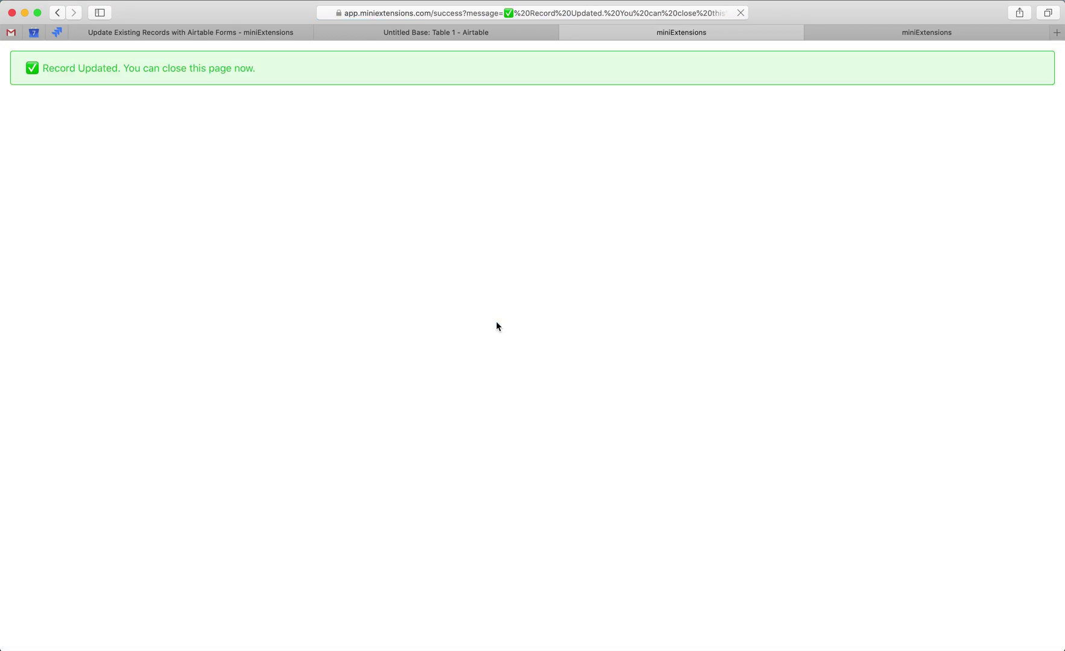
- Return to the Airtable base's Grid view to see the first record as gvbfhjsnk with Status DONE
{"action": "left_click_drag", "start_coordinate": [36, 79], "coordinate": [270, 71]}
{"action": "left_click", "coordinate": [289, 141]}
{"action": "left_click", "coordinate": [402, 35]}
{"action": "left_click", "coordinate": [58, 104]}
{"action": "left_click", "coordinate": [91, 136]}
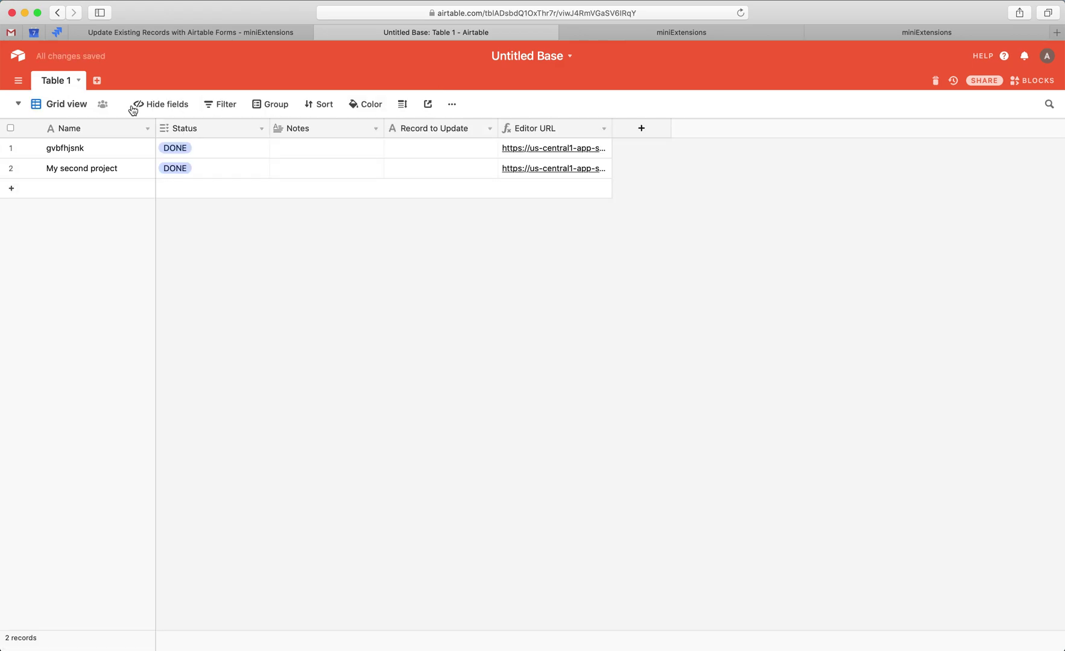